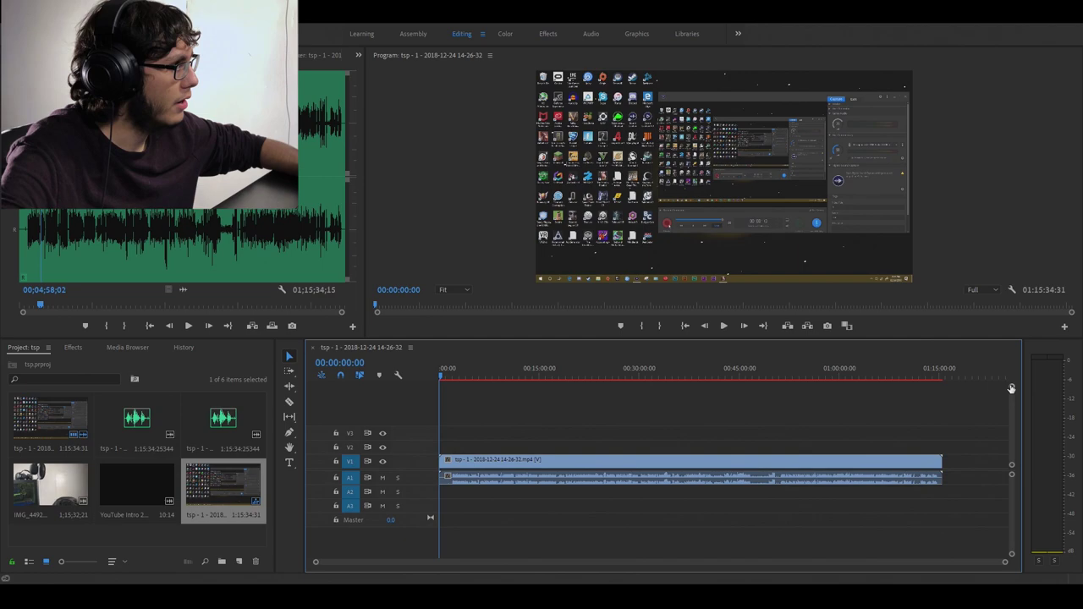
# Enlarge the video and audio tracks and drop IMG_4492 onto V2 above the gameplay.
pyautogui.moveTo(1011, 389); pyautogui.dragTo(1010, 390)
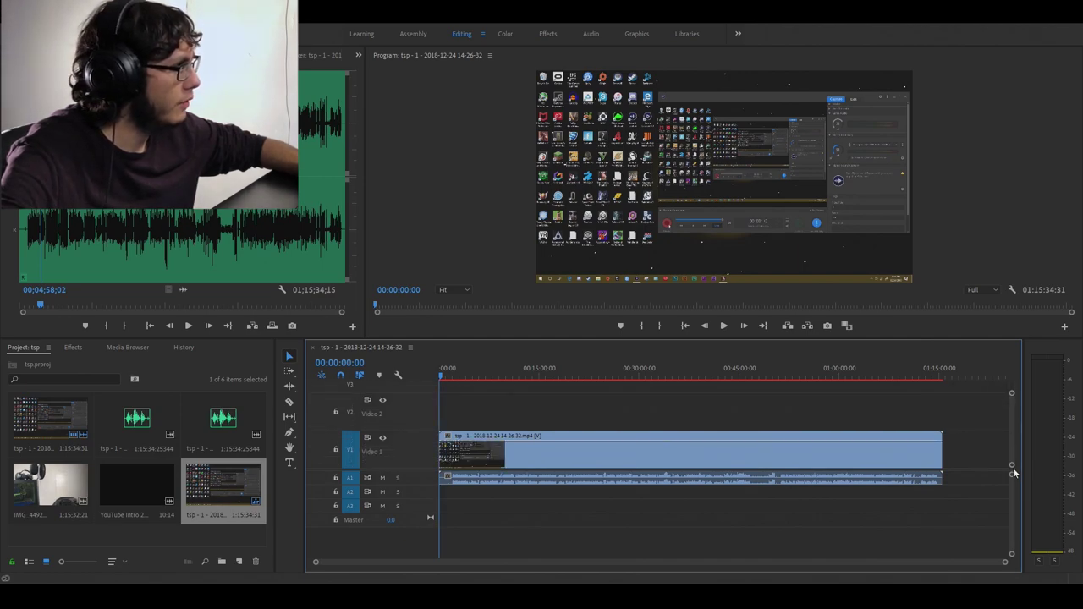
pyautogui.moveTo(1013, 476); pyautogui.dragTo(1012, 473)
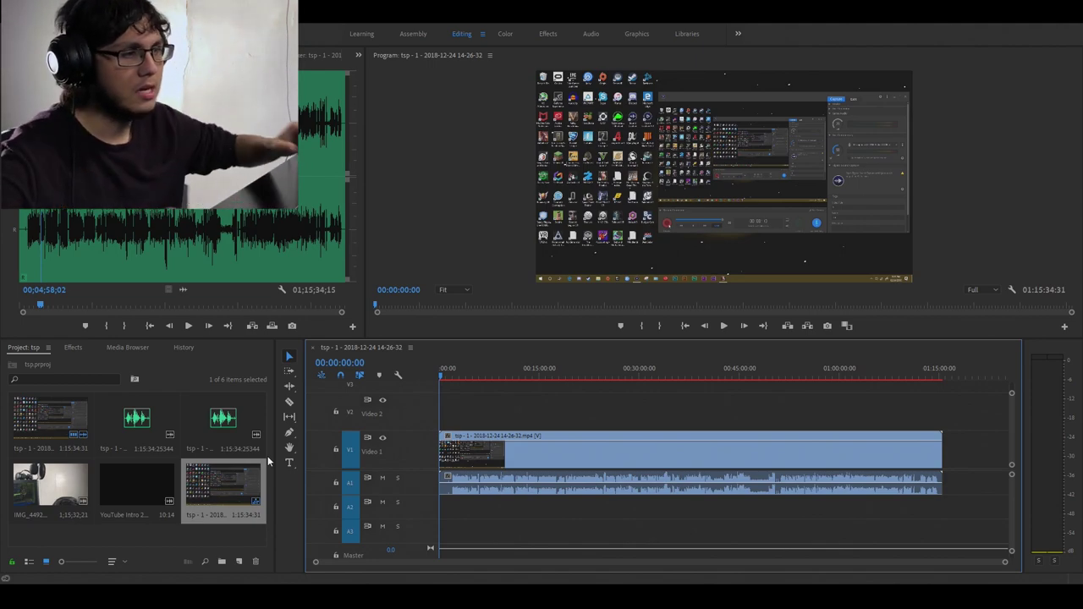
pyautogui.click(222, 423)
pyautogui.moveTo(60, 479); pyautogui.dragTo(477, 505)
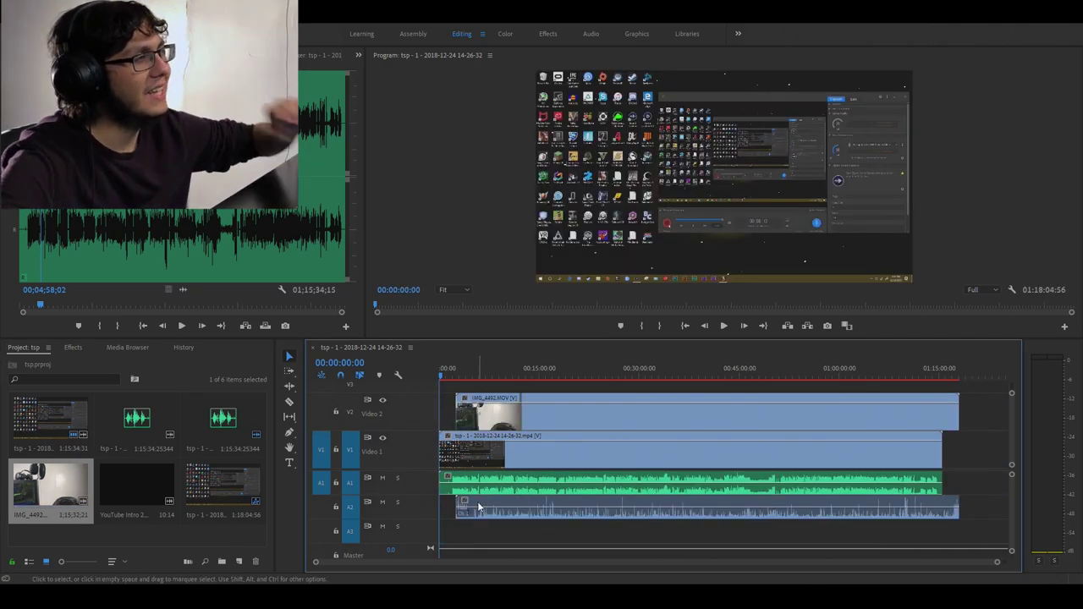
# Scrub around 4:49 to check the face-cam footage and bring up its effect settings.
pyautogui.click(472, 375)
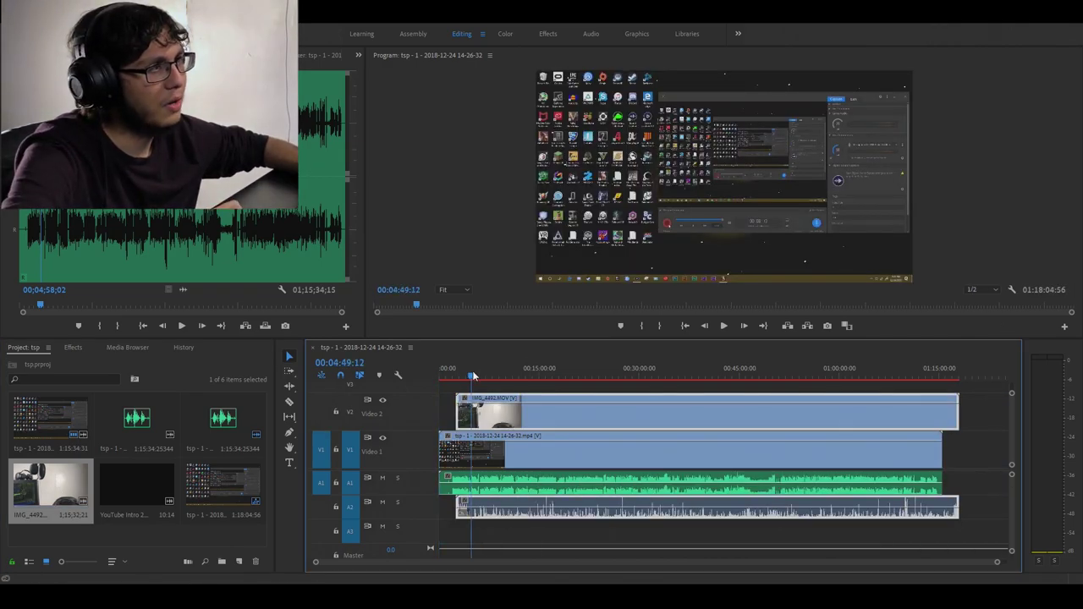
pyautogui.moveTo(473, 375); pyautogui.dragTo(477, 380)
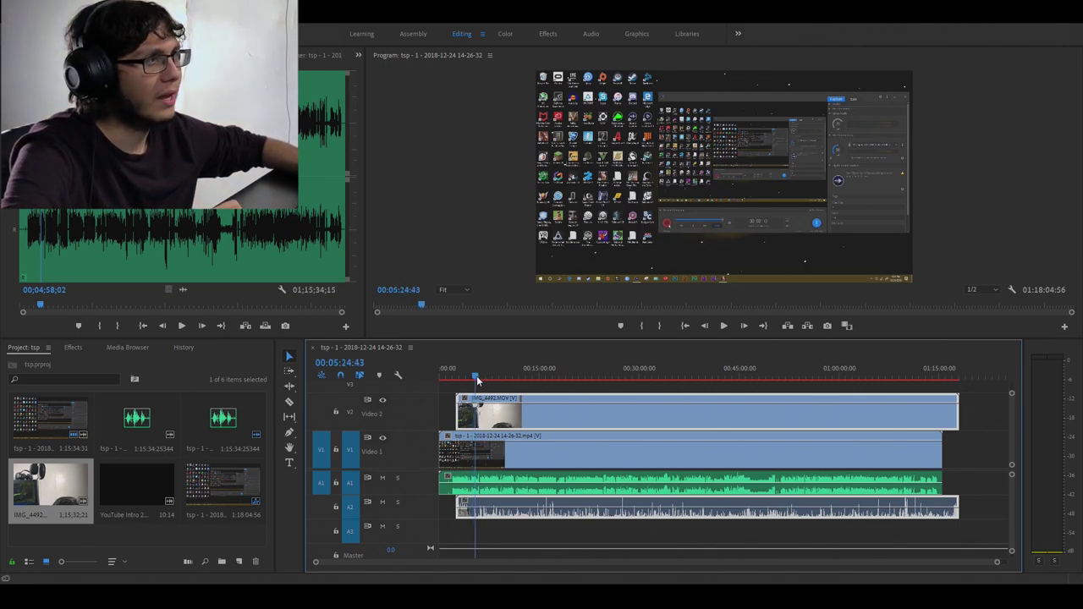
pyautogui.moveTo(477, 380); pyautogui.dragTo(478, 380)
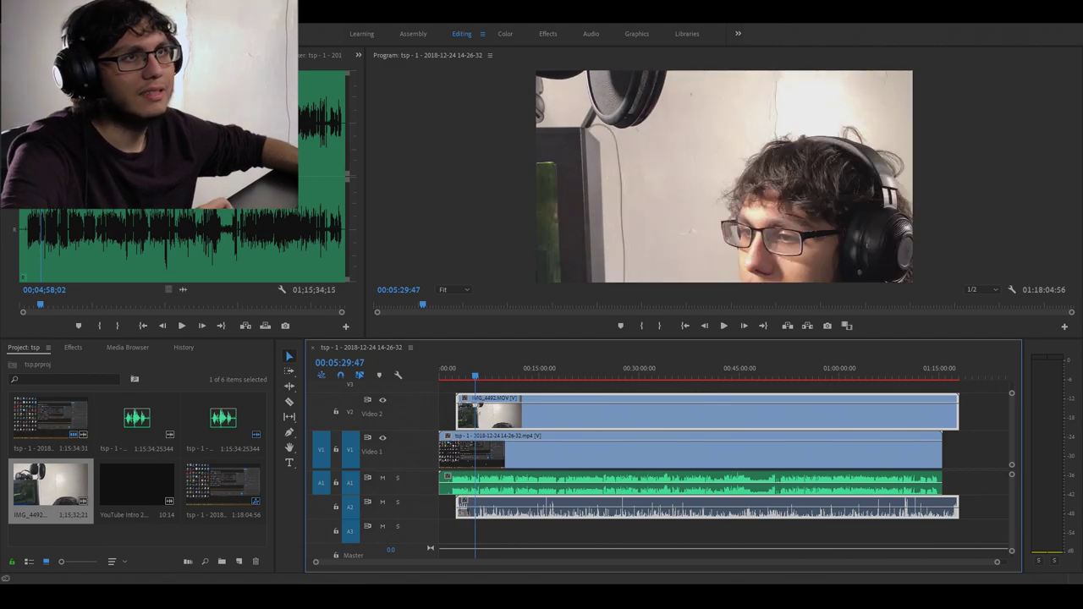
pyautogui.hotkey('shift', '5')
# Preview the separate audio recording and place it on track A3.
pyautogui.click(448, 373)
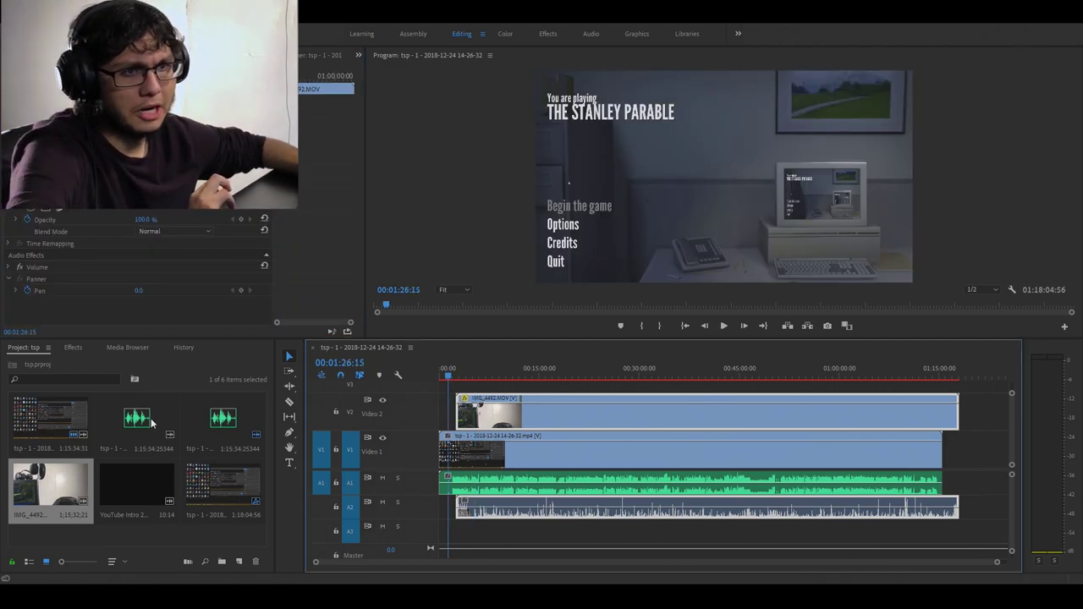
pyautogui.doubleClick(151, 421)
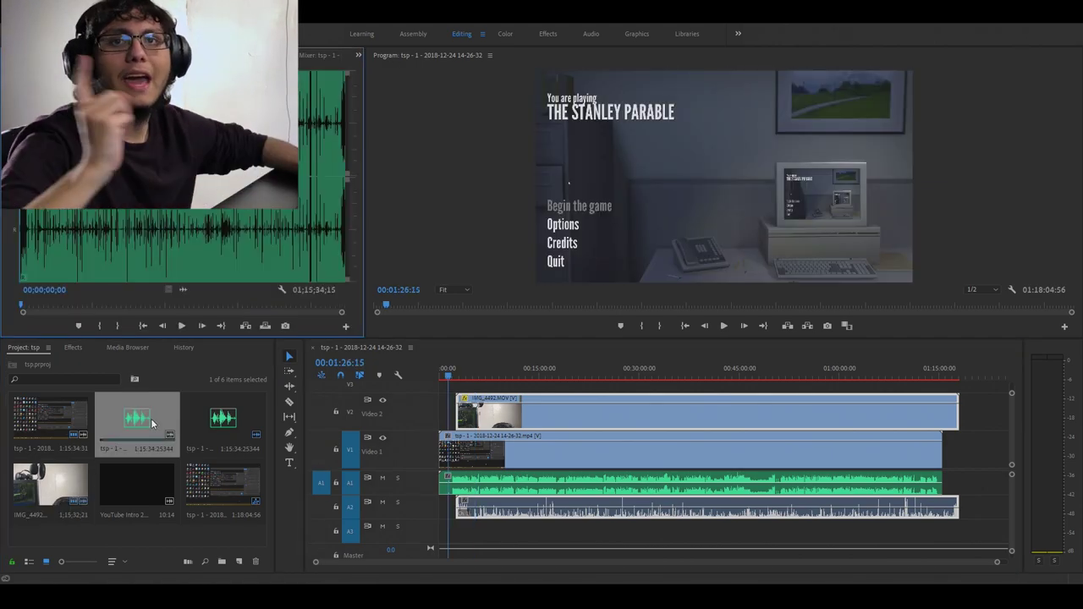
pyautogui.moveTo(147, 419); pyautogui.dragTo(432, 535)
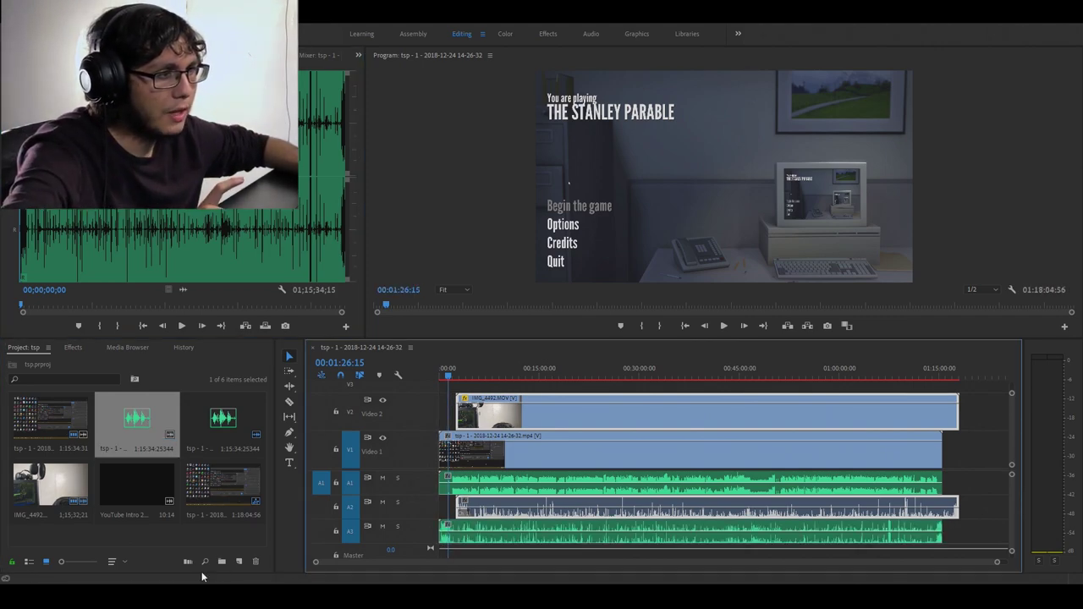
# Select the face-cam video clip together with its A2 and A3 audio clips.
pyautogui.click(444, 514)
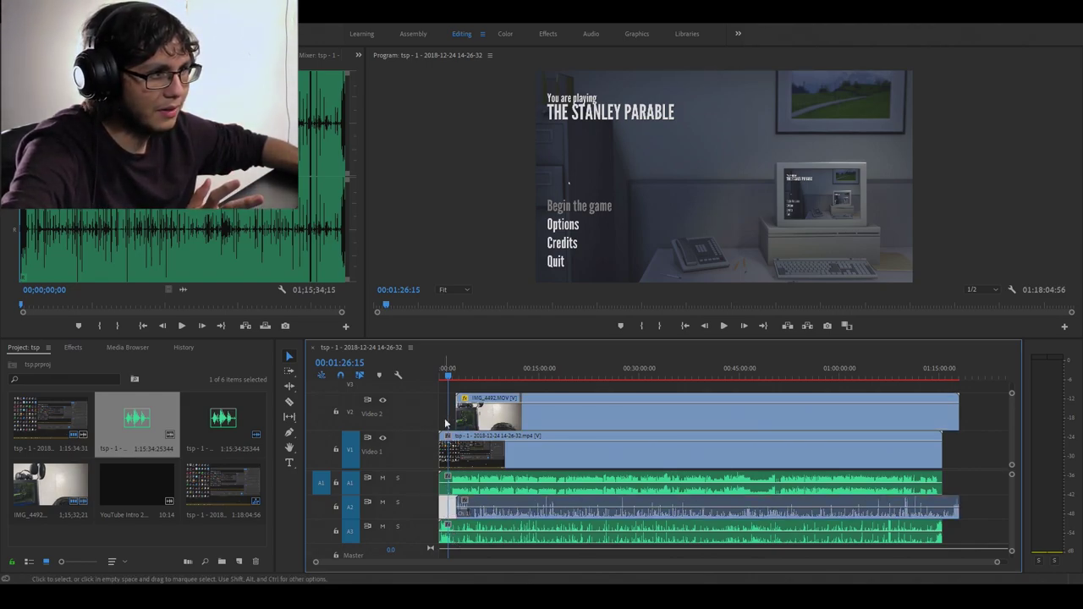
pyautogui.click(461, 509)
pyautogui.click(463, 510)
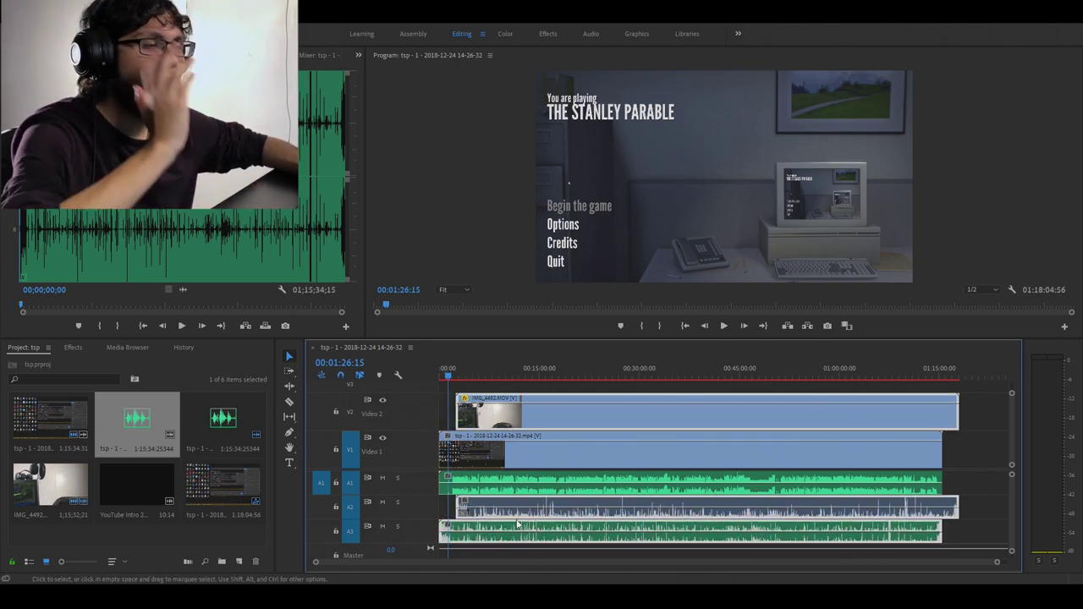
# Synchronize the selected face-cam and audio clips using audio as the sync point.
pyautogui.rightClick(490, 526)
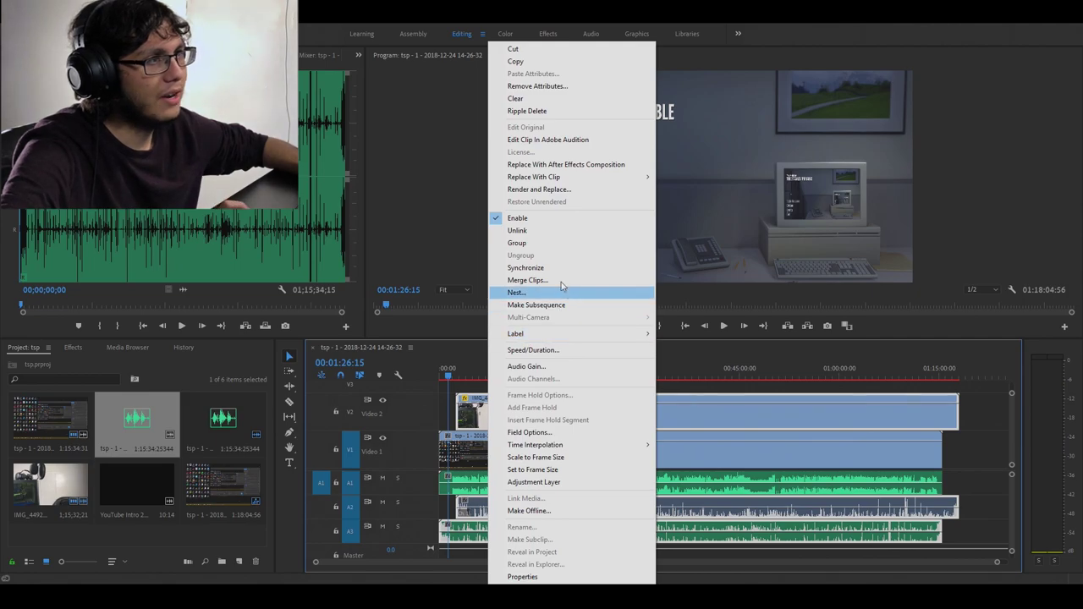
pyautogui.click(546, 267)
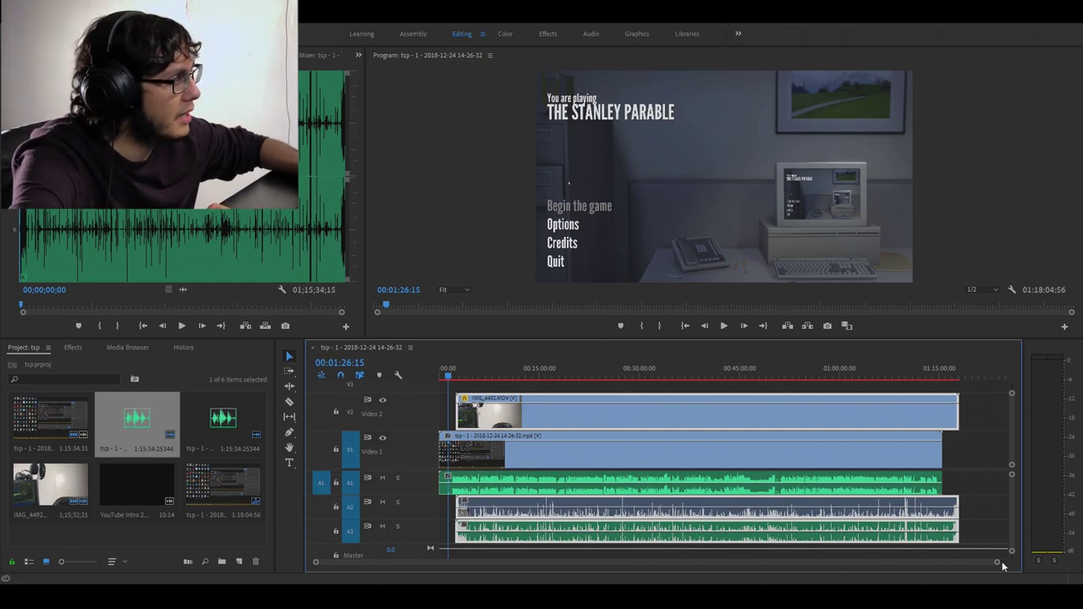
# Slide the synced V2/A2/A3 clips to 00:00, then play from about 21 seconds to check sync.
pyautogui.moveTo(997, 566); pyautogui.dragTo(497, 562)
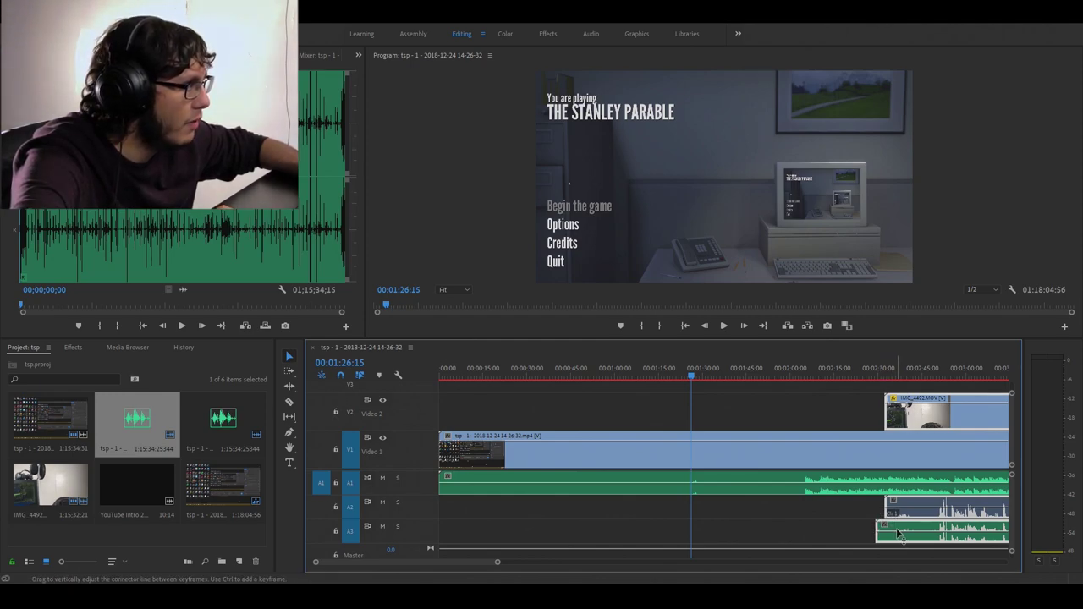
pyautogui.moveTo(899, 529); pyautogui.dragTo(450, 547)
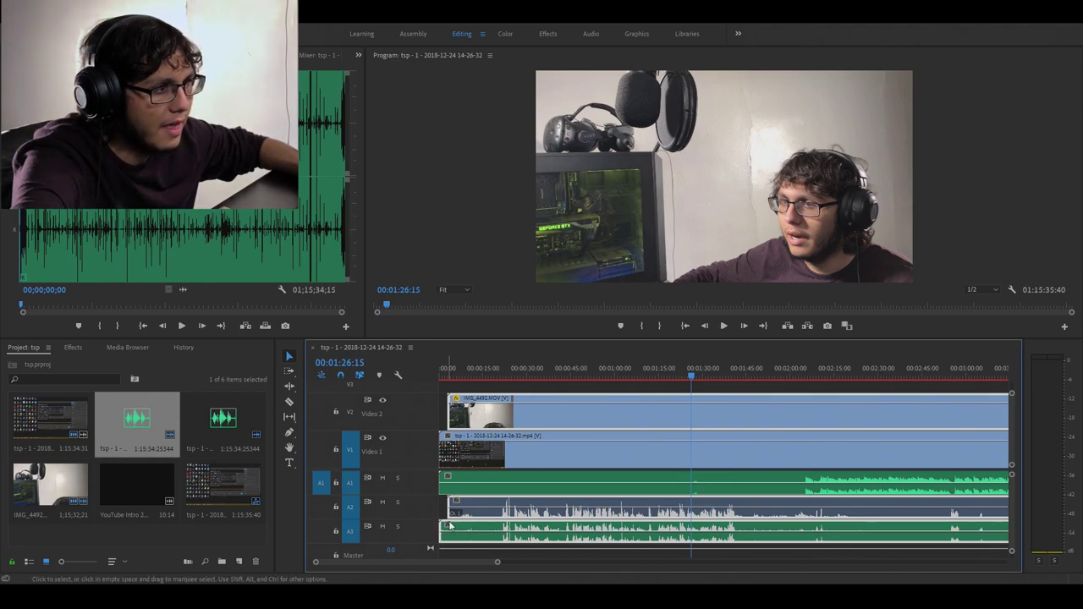
pyautogui.click(503, 375)
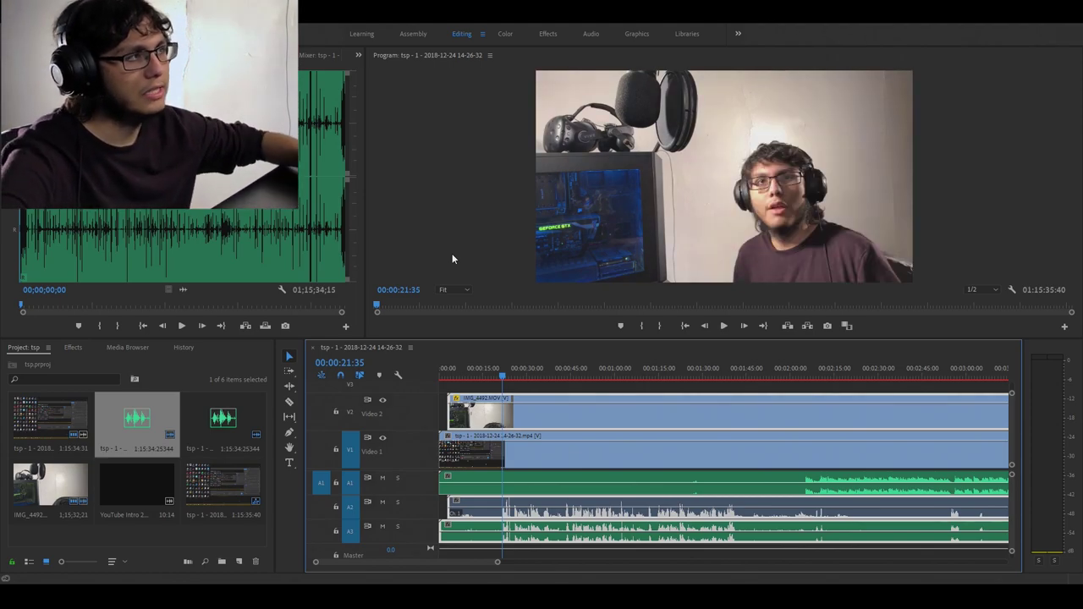
pyautogui.press('space')
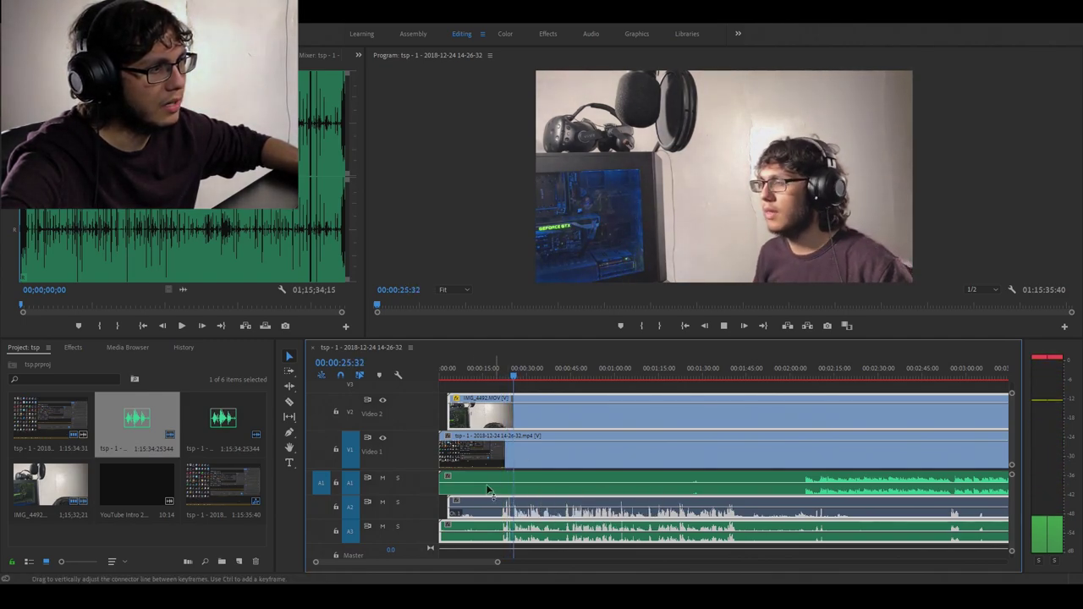
pyautogui.press('space')
# Play to about 25 seconds and select the IMG_4492 clip with its audio.
pyautogui.click(444, 423)
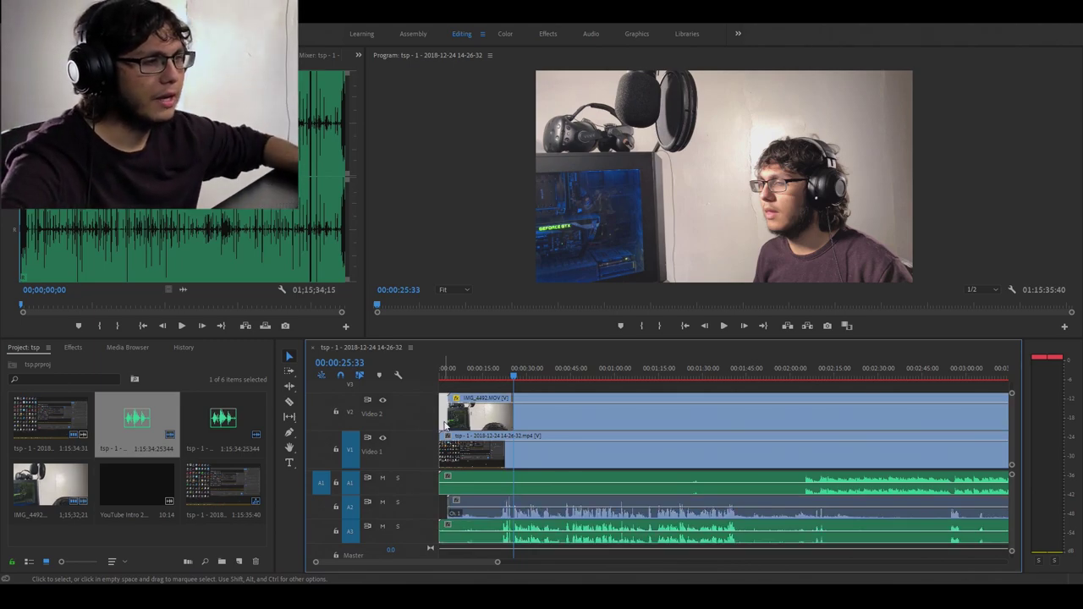
pyautogui.press('space')
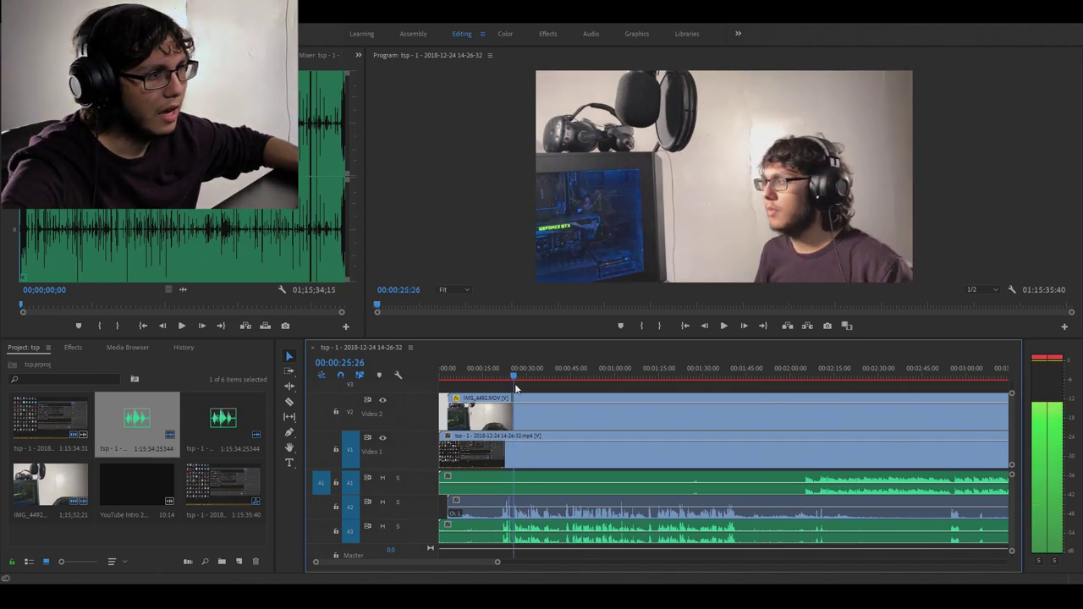
pyautogui.click(513, 381)
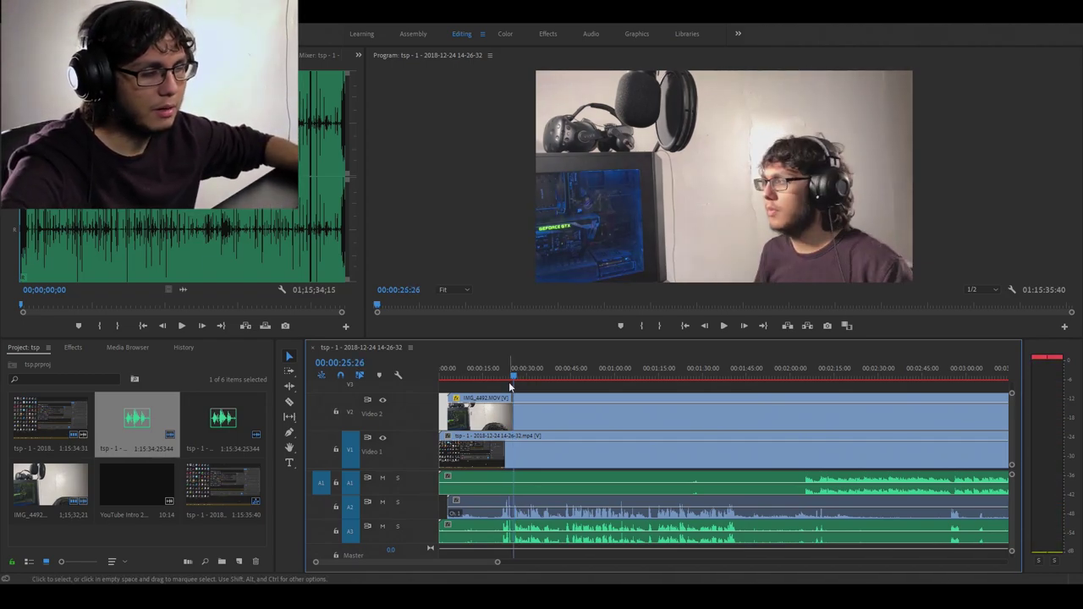
pyautogui.click(483, 428)
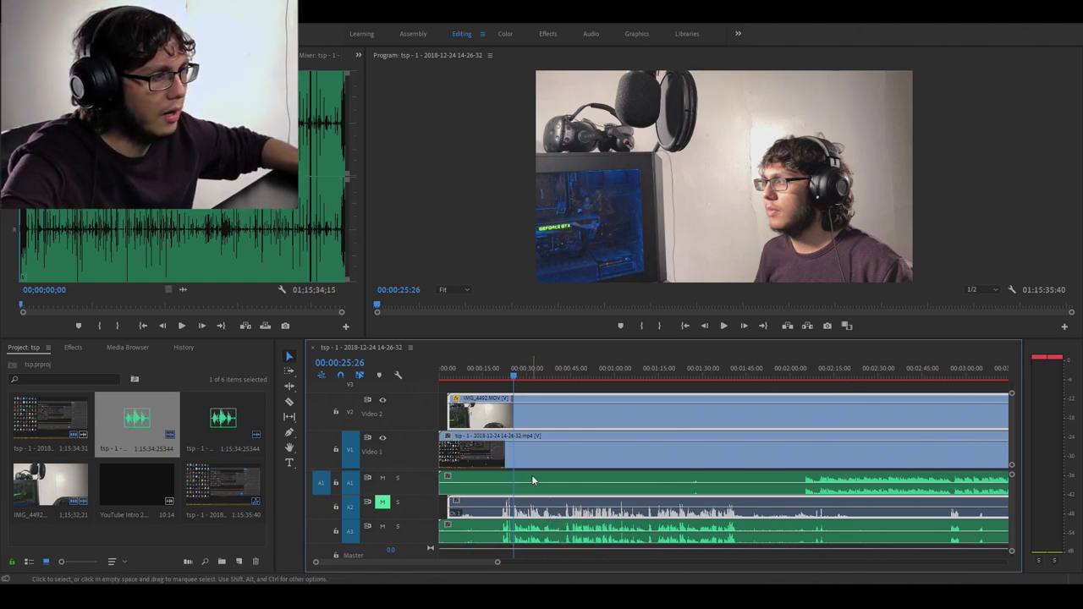
# Razor V2 and V1 at 25 seconds, delete the opening parts and ripple-delete the gap.
pyautogui.press('c')
pyautogui.click(514, 416)
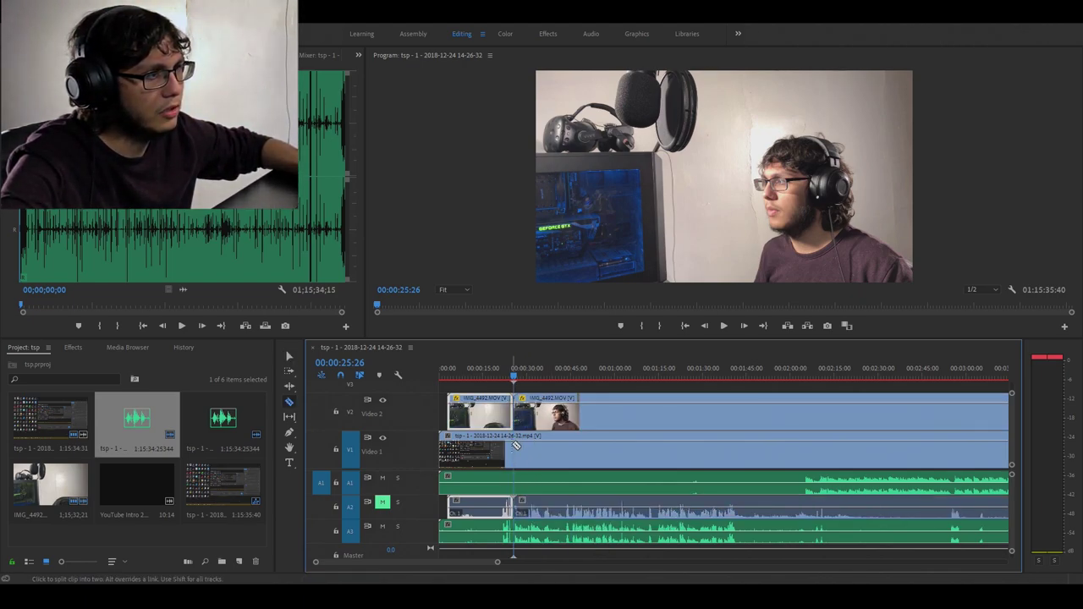
pyautogui.click(514, 447)
pyautogui.press('v')
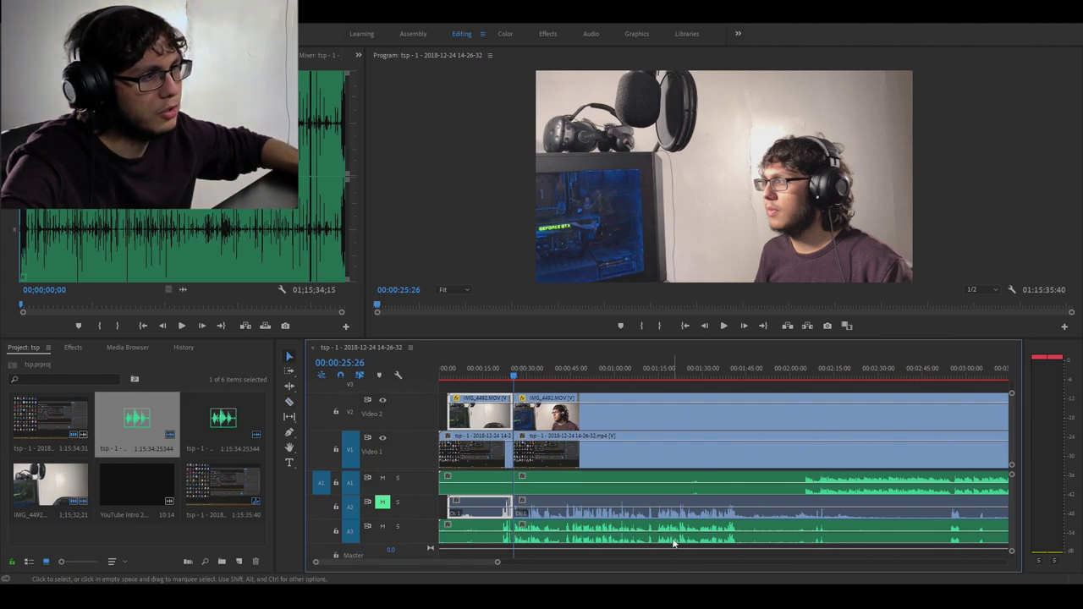
pyautogui.moveTo(446, 427); pyautogui.dragTo(500, 541)
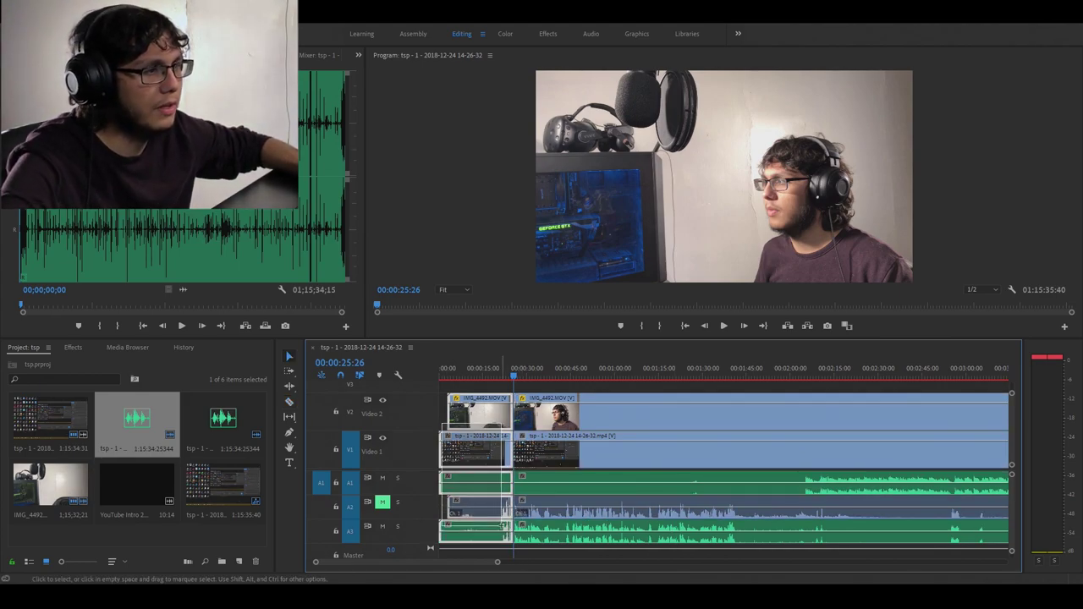
pyautogui.press('Delete')
pyautogui.rightClick(461, 435)
pyautogui.click(480, 435)
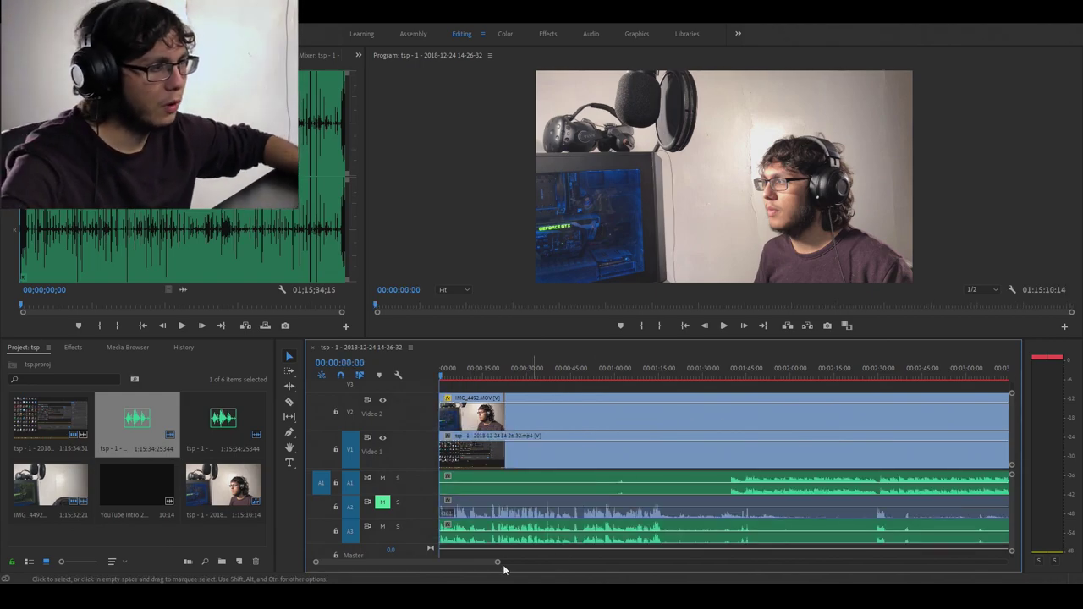
pyautogui.moveTo(498, 565); pyautogui.dragTo(1004, 573)
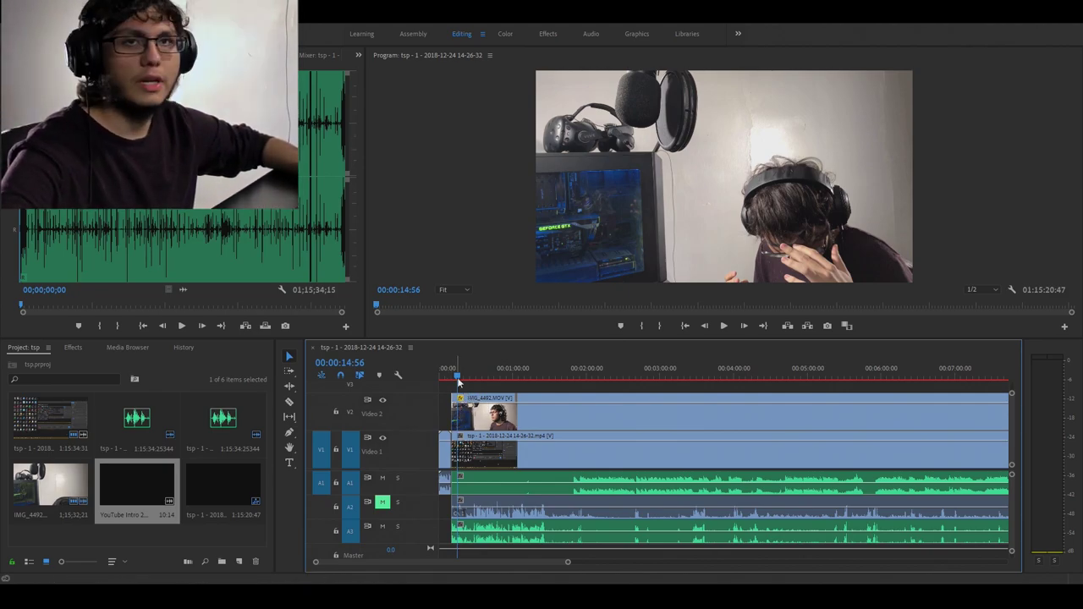
# Cut the clips at the playhead and delete the gameplay section before the cut.
pyautogui.moveTo(458, 384); pyautogui.dragTo(575, 398)
pyautogui.press('q')
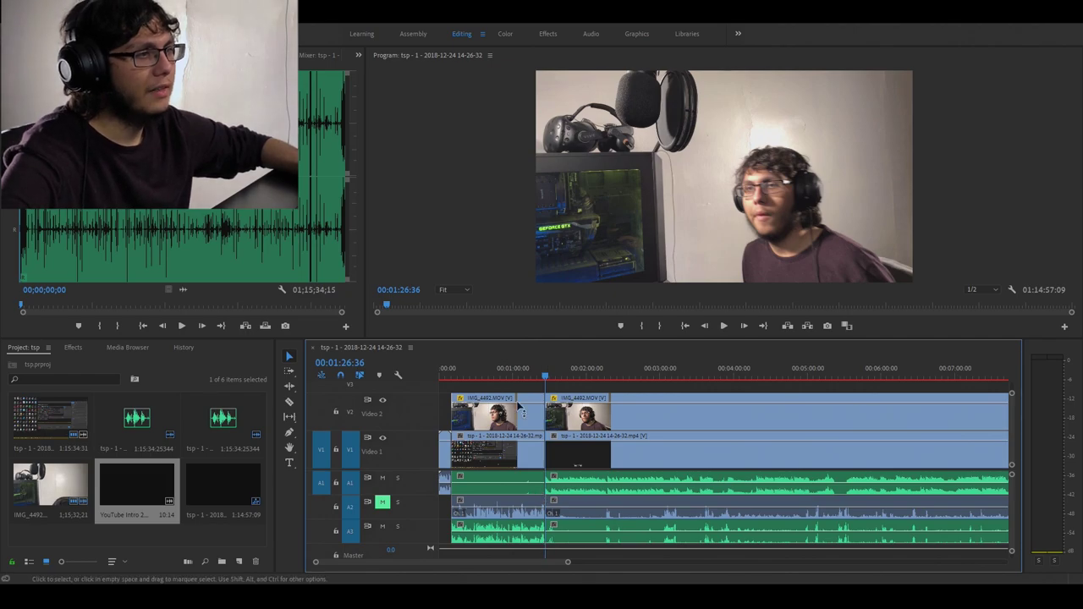
pyautogui.click(514, 375)
pyautogui.click(499, 453)
pyautogui.press('Delete')
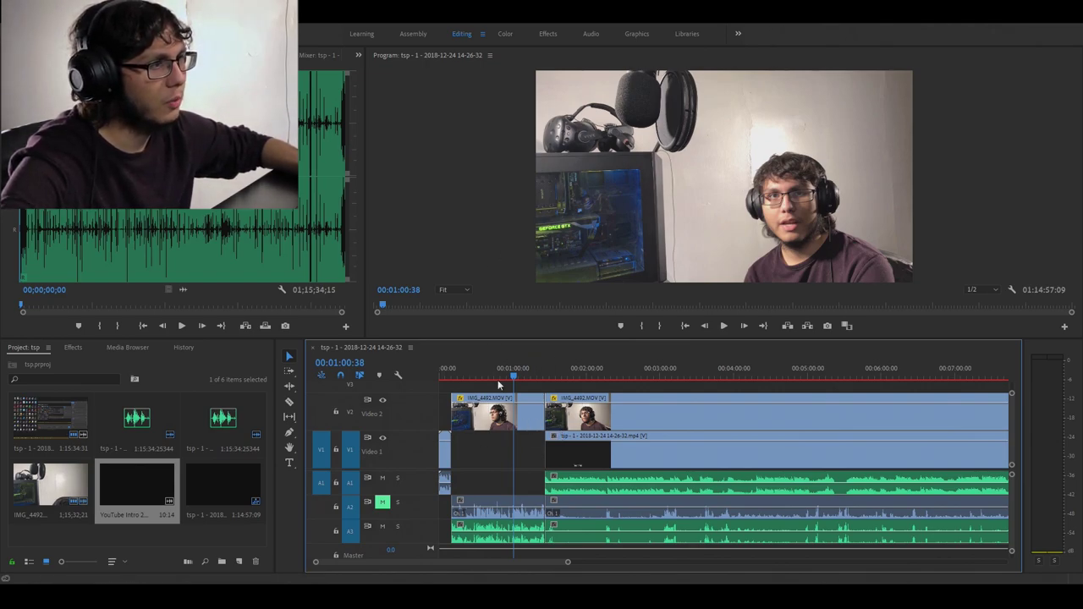
# Move to about 1:32 and select the later face-cam clip with its audio.
pyautogui.moveTo(515, 375); pyautogui.dragTo(493, 379)
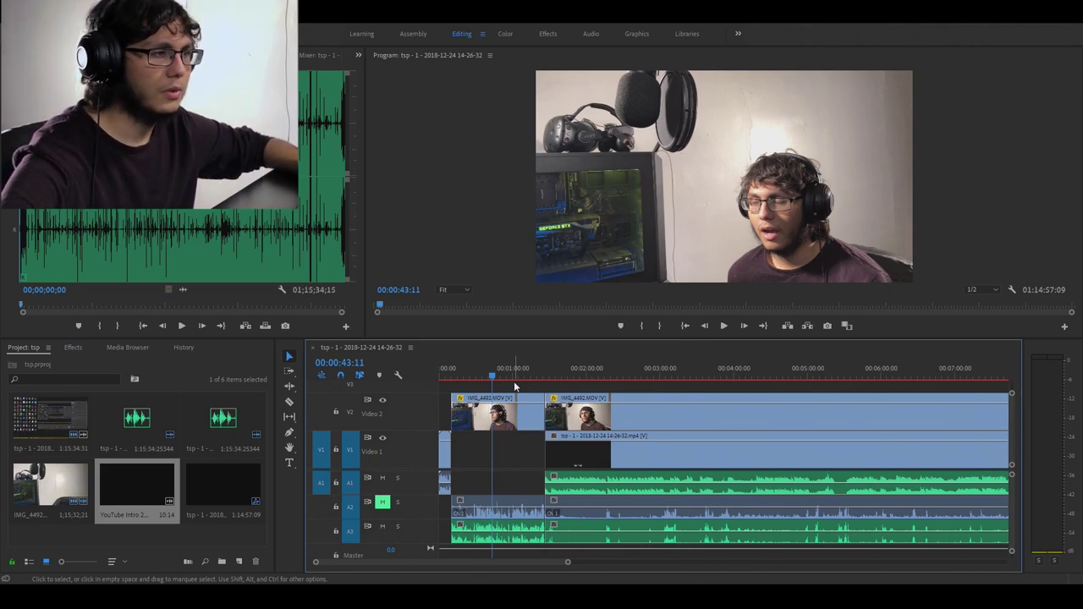
pyautogui.scroll(-1, 514, 381)
pyautogui.click(518, 377)
pyautogui.click(540, 425)
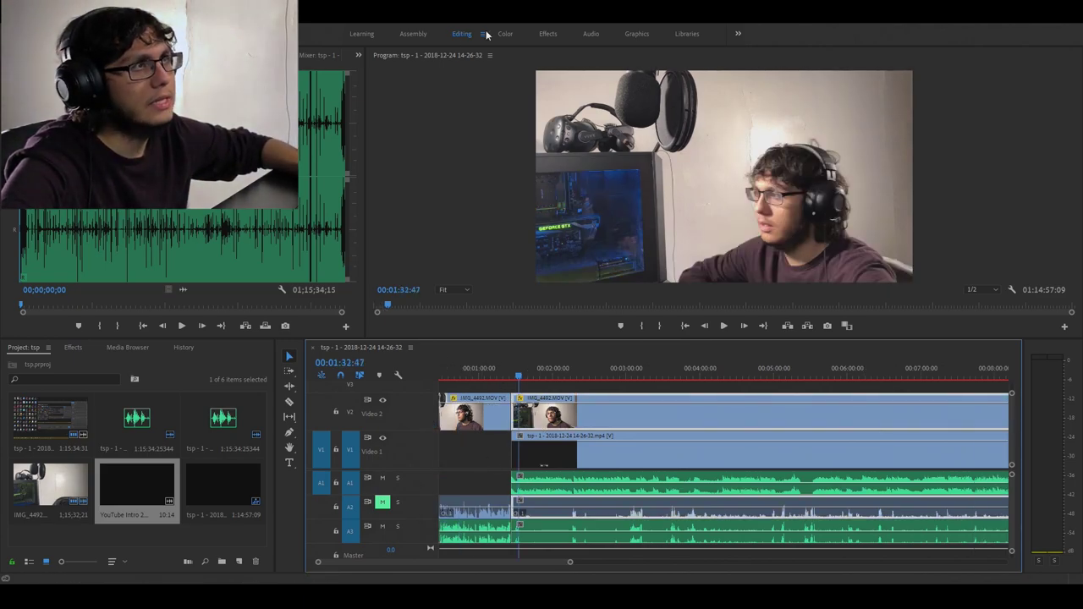
pyautogui.hotkey('shift', '5')
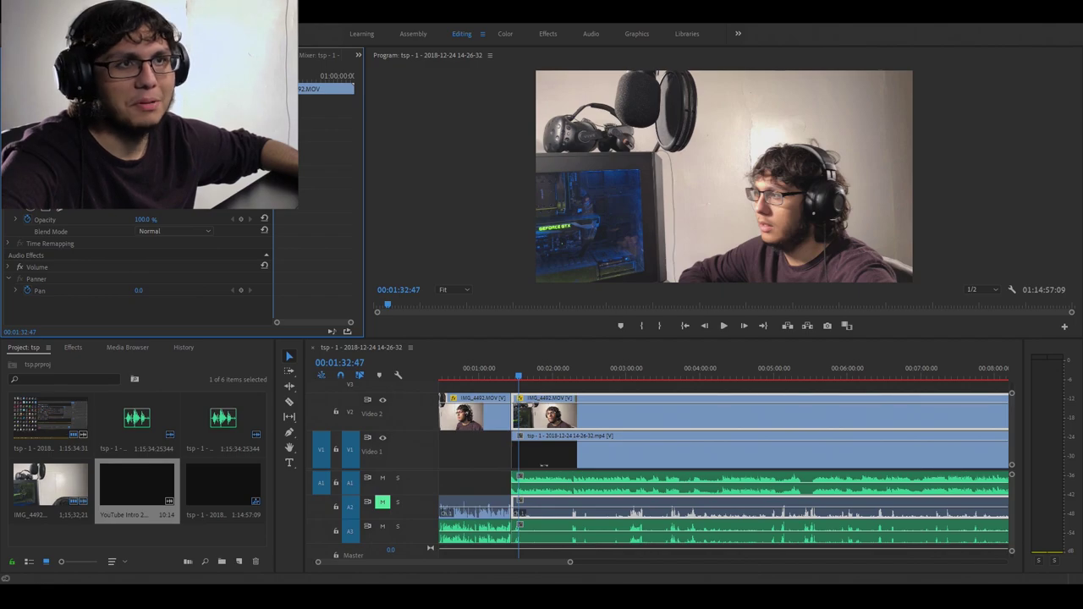
# Apply the Crop effect to the webcam clip on V2.
pyautogui.click(73, 347)
pyautogui.moveTo(46, 445); pyautogui.dragTo(584, 421)
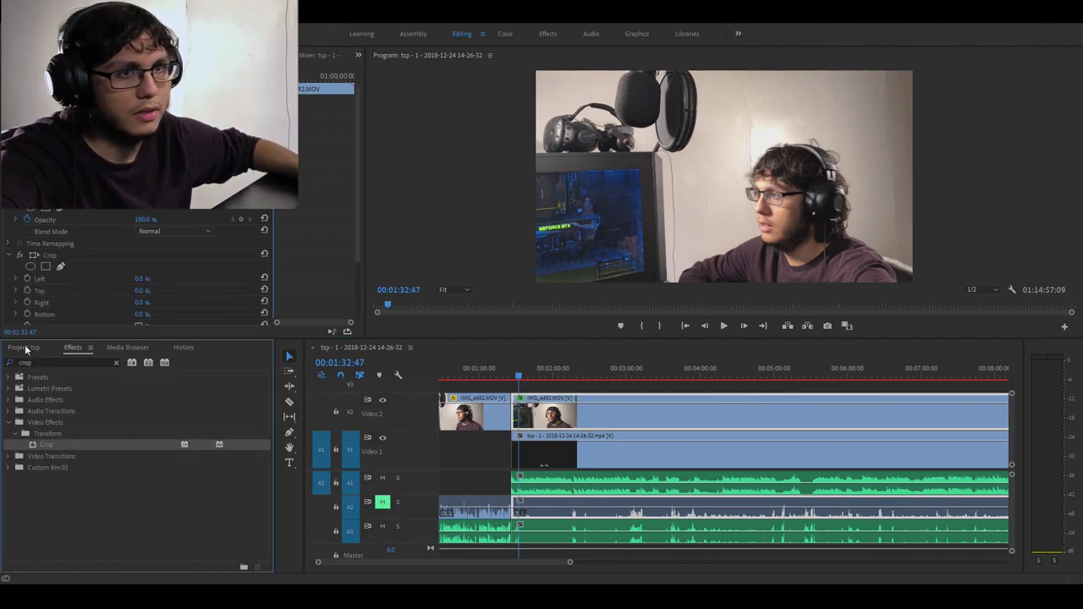
pyautogui.click(26, 348)
pyautogui.click(92, 253)
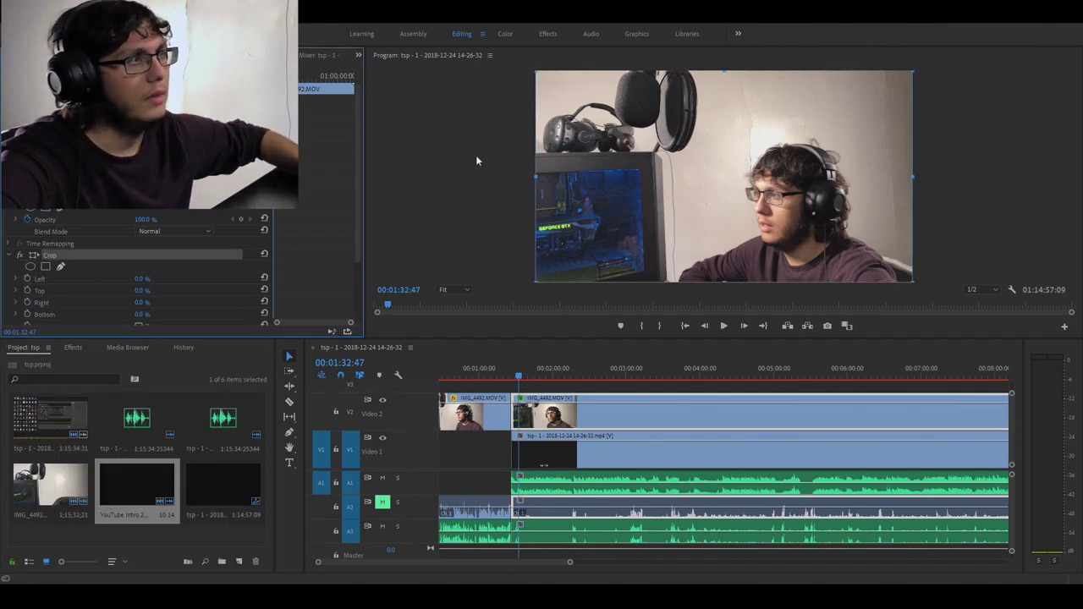
# Crop 35.5% off the webcam's left side and scale it into the top-right corner.
pyautogui.moveTo(536, 175); pyautogui.dragTo(670, 220)
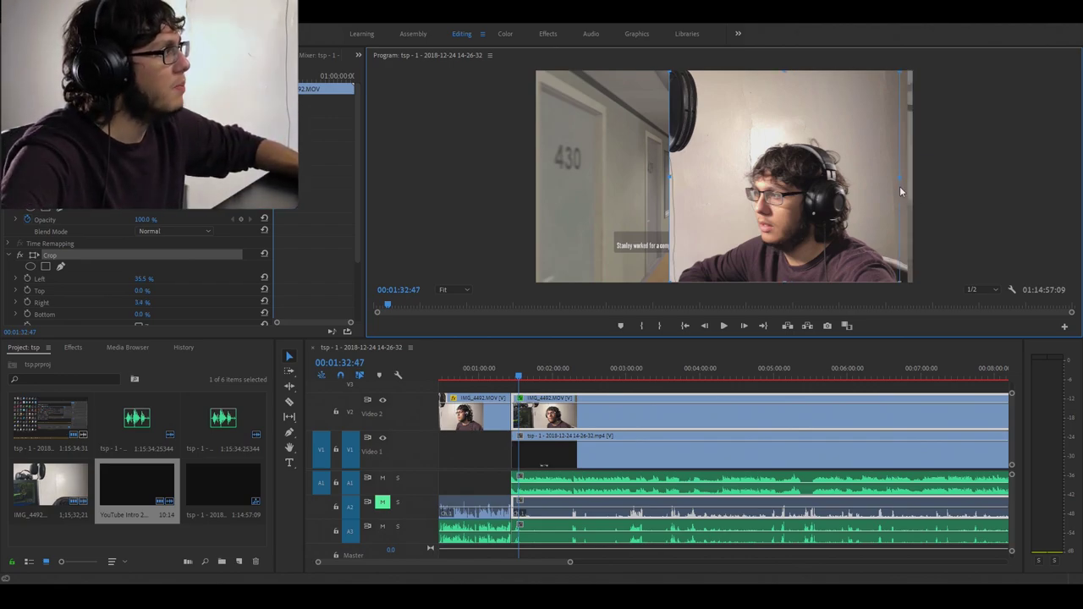
pyautogui.moveTo(900, 187); pyautogui.dragTo(874, 119)
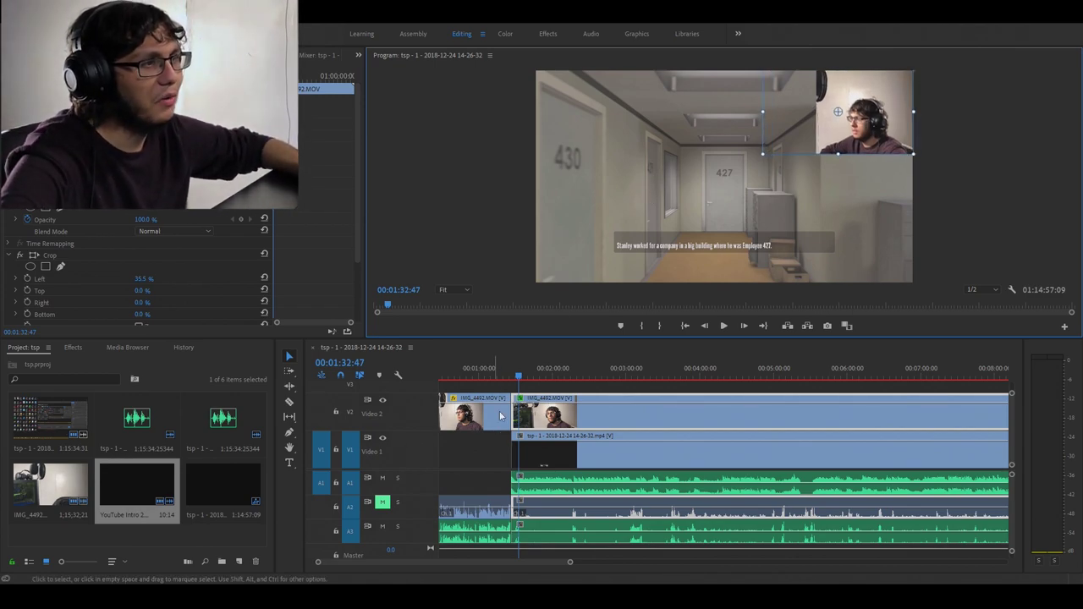
pyautogui.click(497, 442)
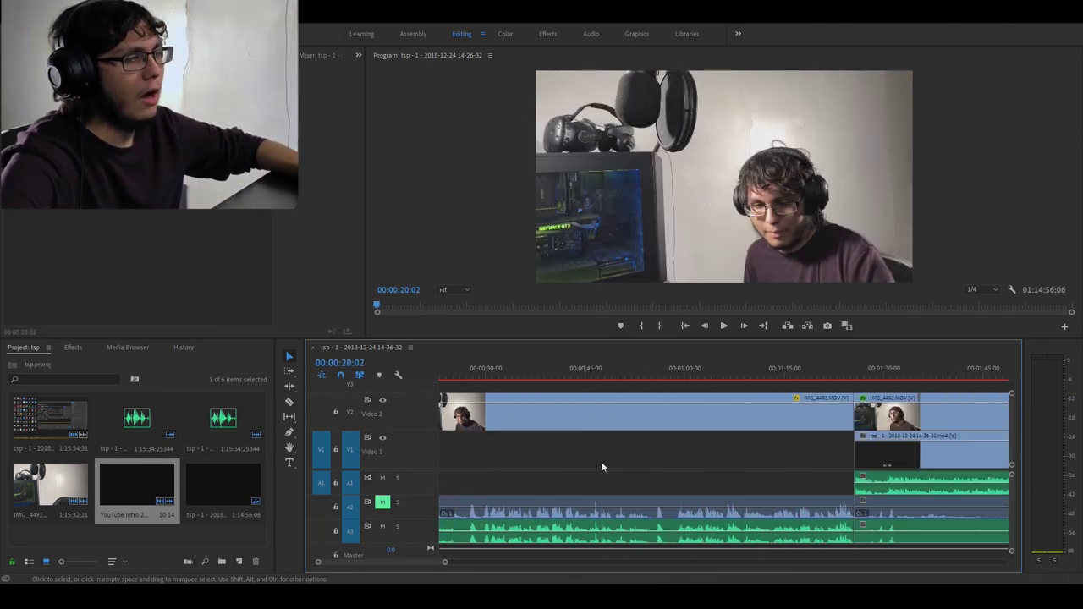
pyautogui.scroll(-2, 601, 464)
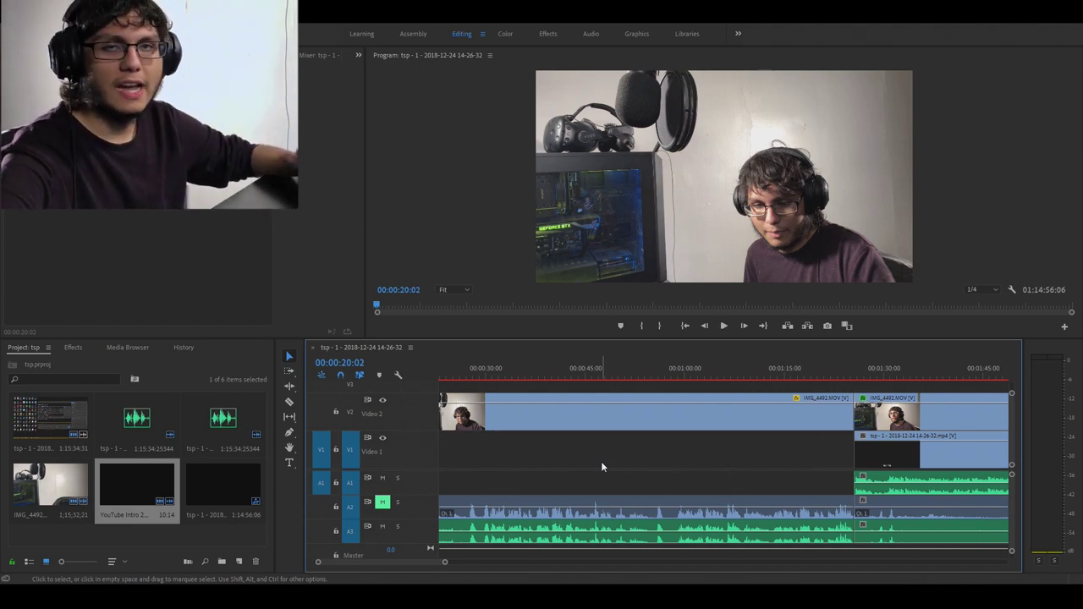
# Save the project with Ctrl+S and scrub back toward the sequence start.
pyautogui.hotkey('ctrl', 's')
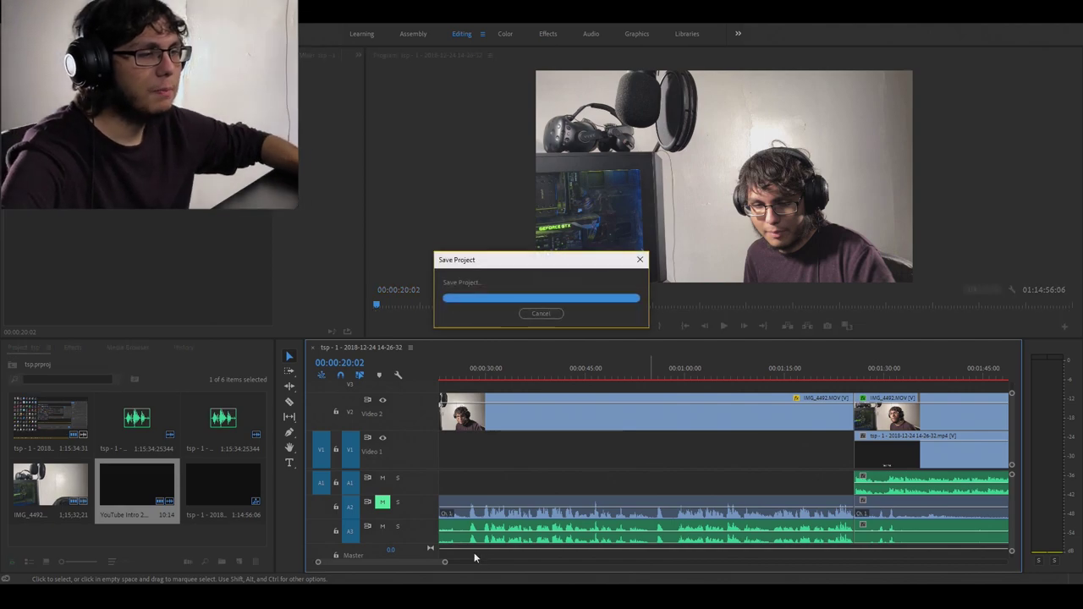
pyautogui.moveTo(443, 563); pyautogui.dragTo(479, 564)
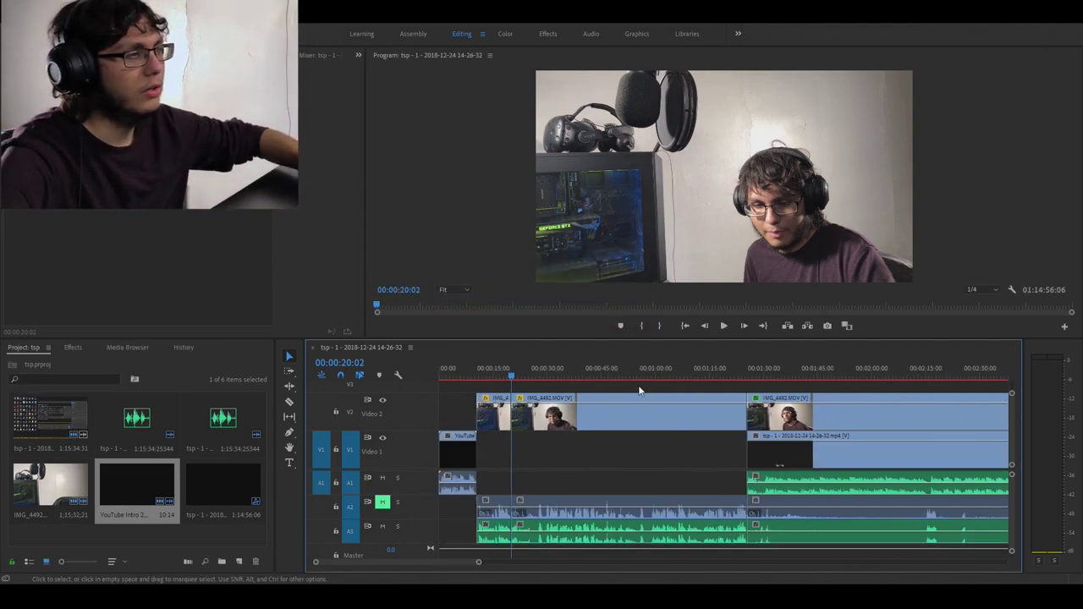
pyautogui.scroll(-2, 641, 393)
pyautogui.moveTo(710, 373); pyautogui.dragTo(722, 378)
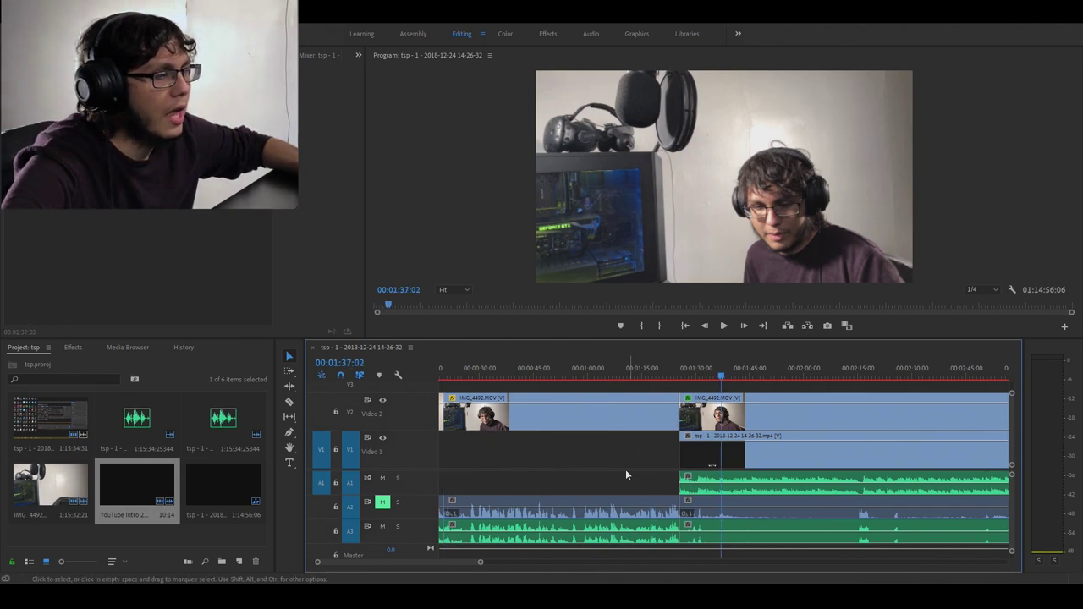
pyautogui.scroll(-4, 623, 469)
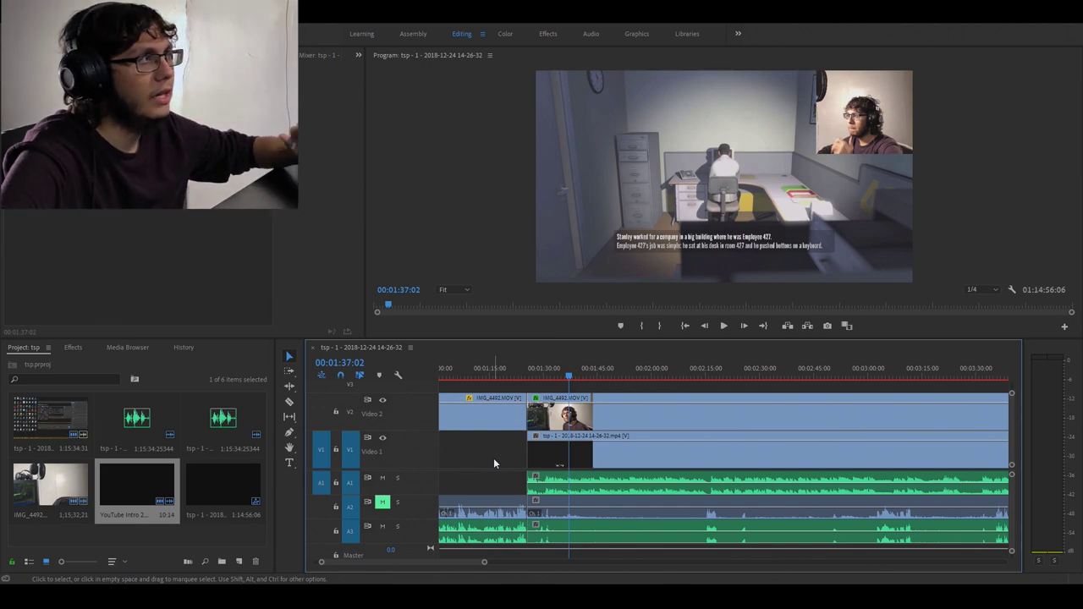
pyautogui.scroll(5, 489, 416)
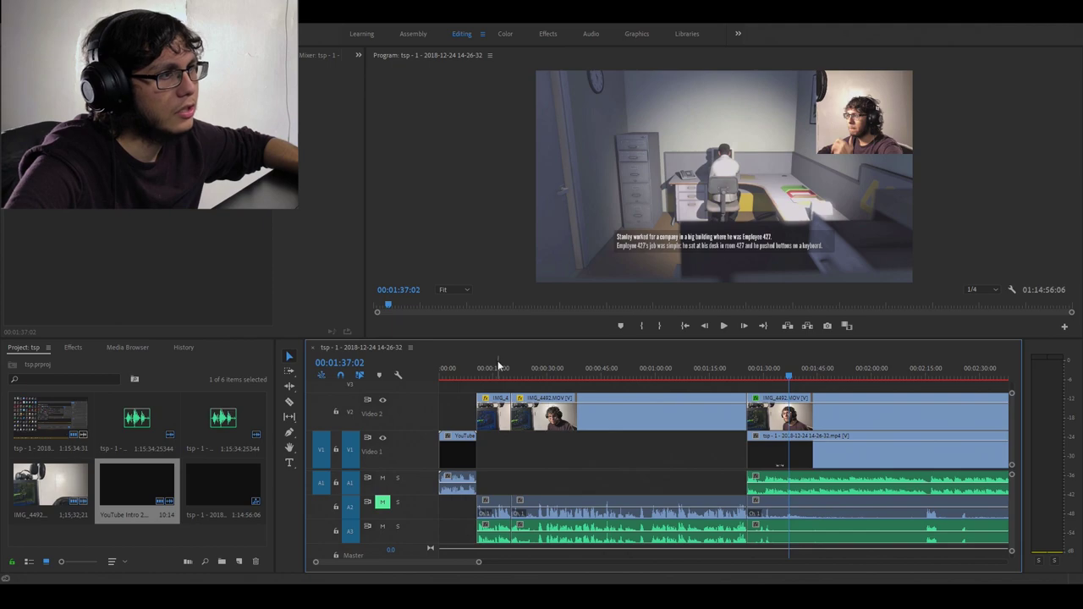
pyautogui.moveTo(789, 375); pyautogui.dragTo(502, 381)
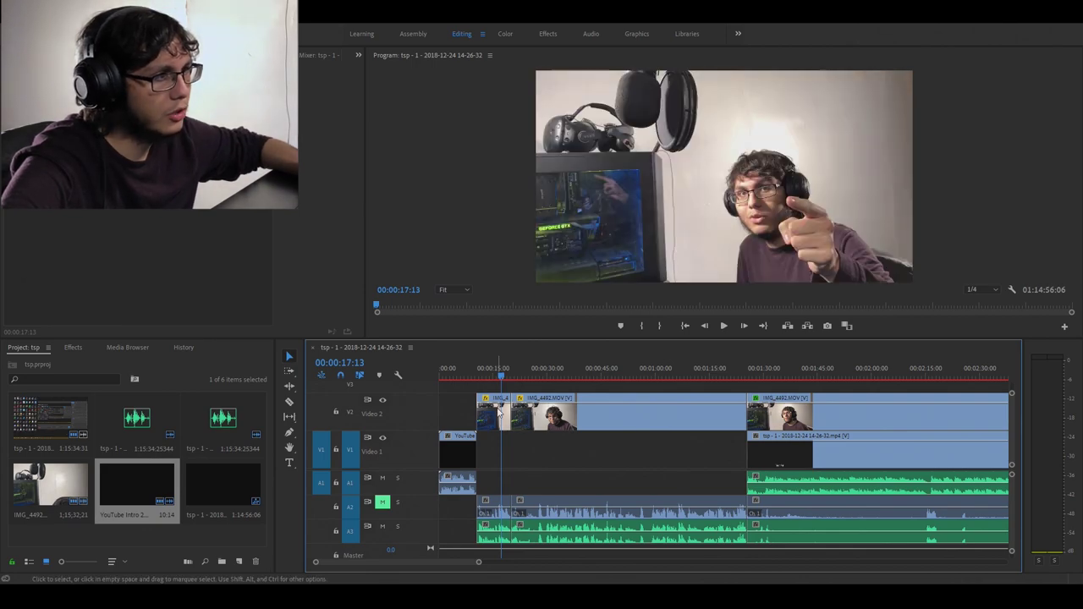
# Select the short opening webcam clip and switch to the Color workspace.
pyautogui.click(494, 506)
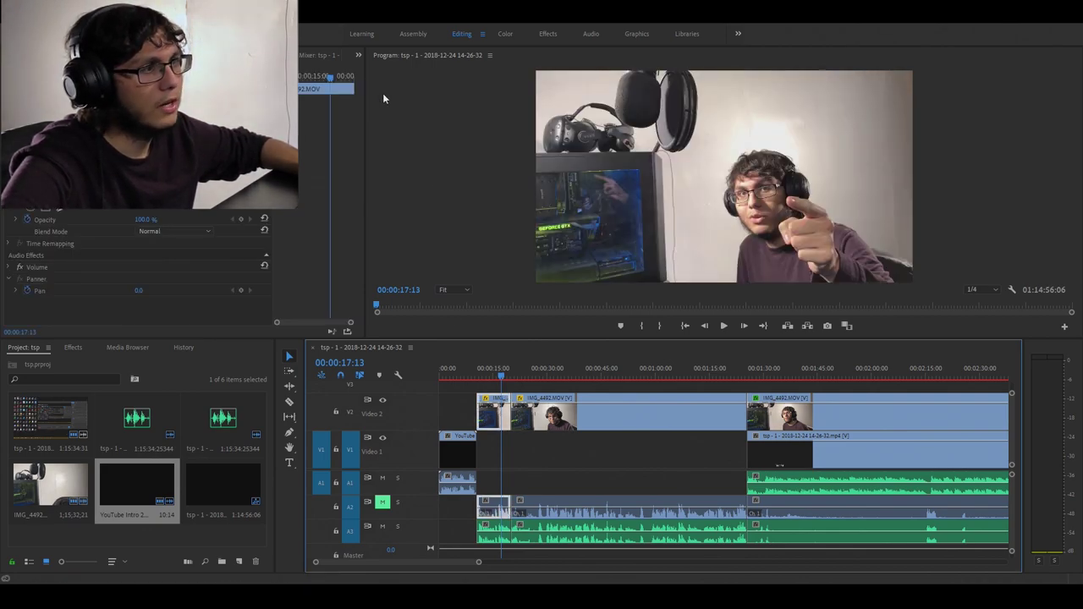
pyautogui.click(501, 34)
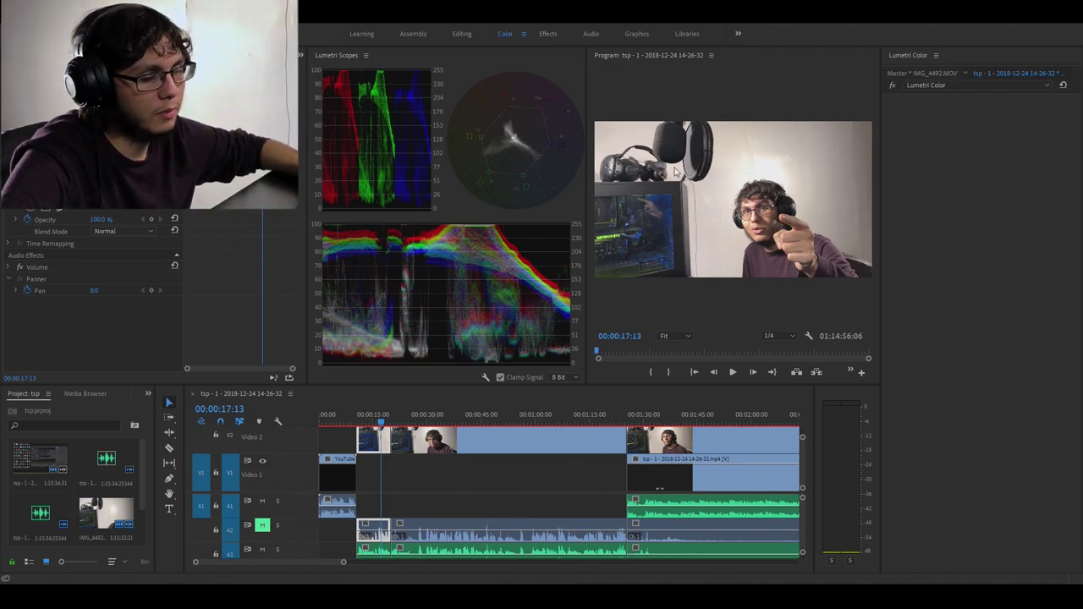
pyautogui.hotkey('shift', '1')
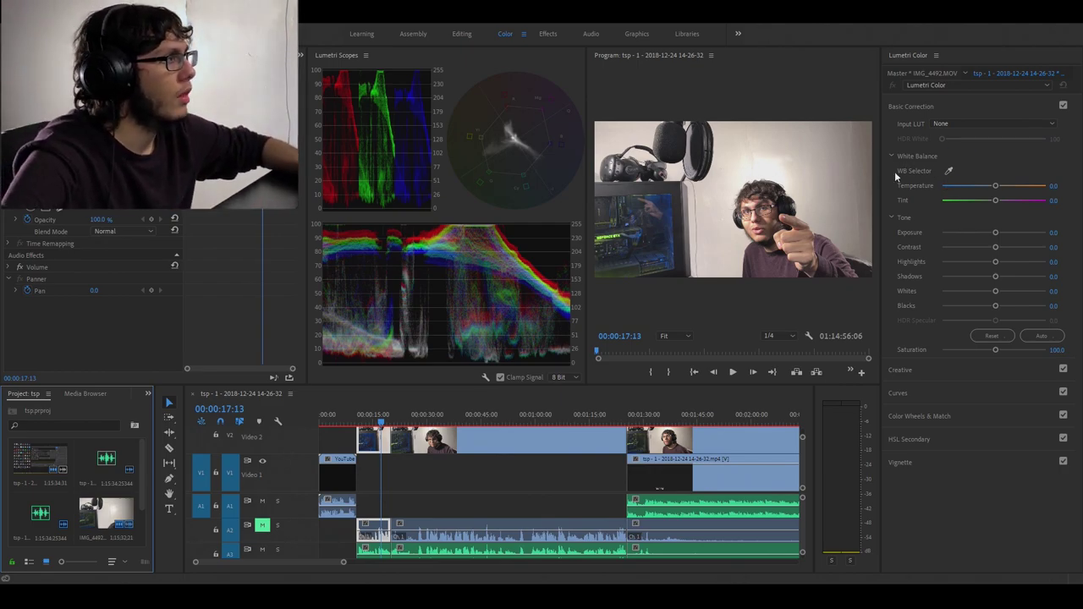
# Search the effects for 'fas' and drag Fast Color Corrector onto the opening webcam clip.
pyautogui.click(71, 393)
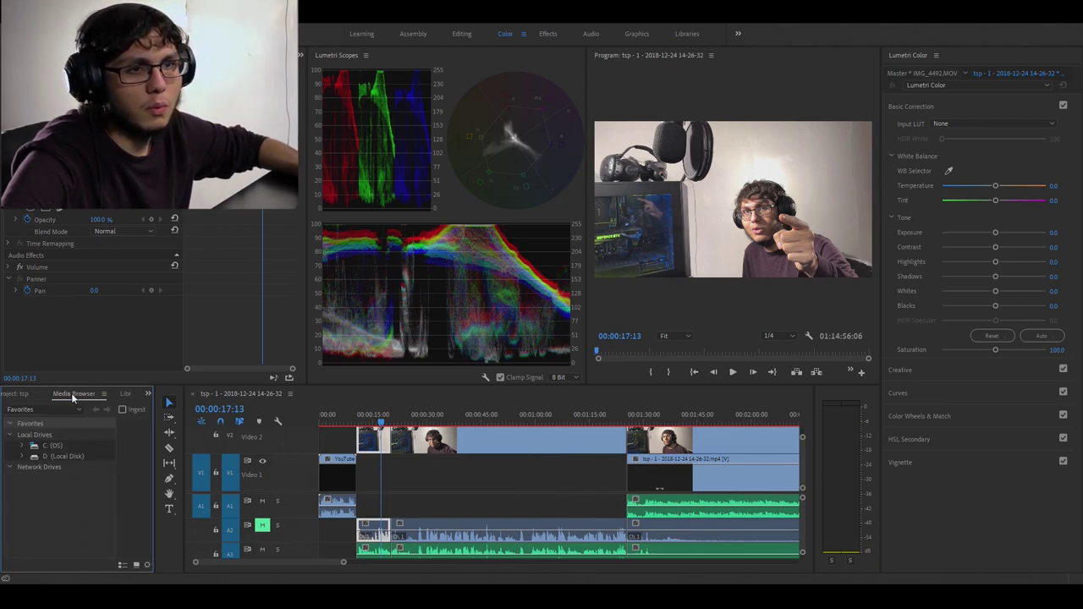
pyautogui.click(24, 393)
pyautogui.click(462, 34)
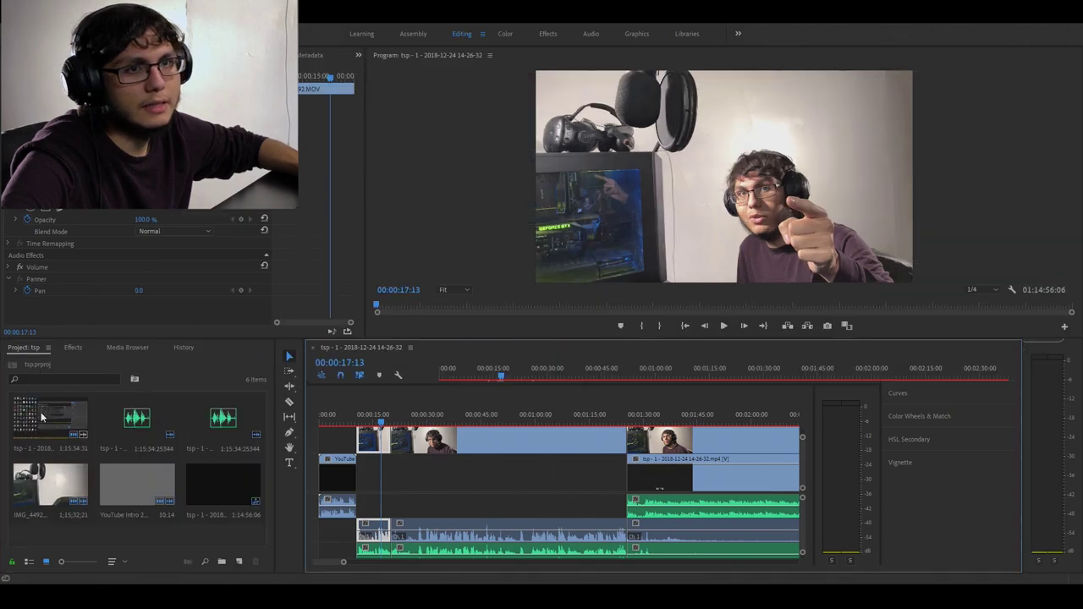
pyautogui.click(62, 380)
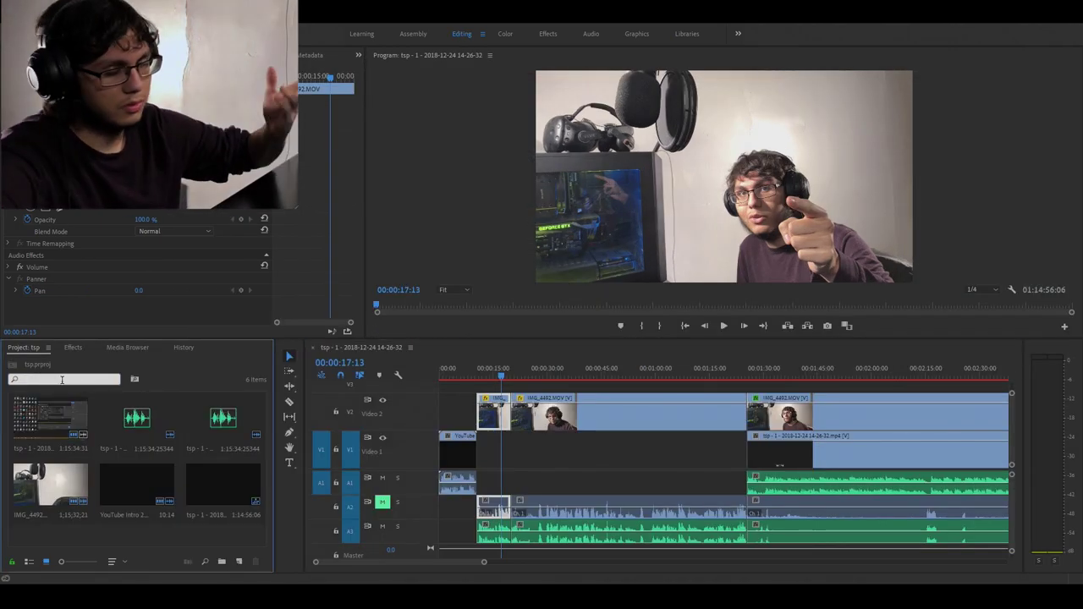
pyautogui.write('colo')
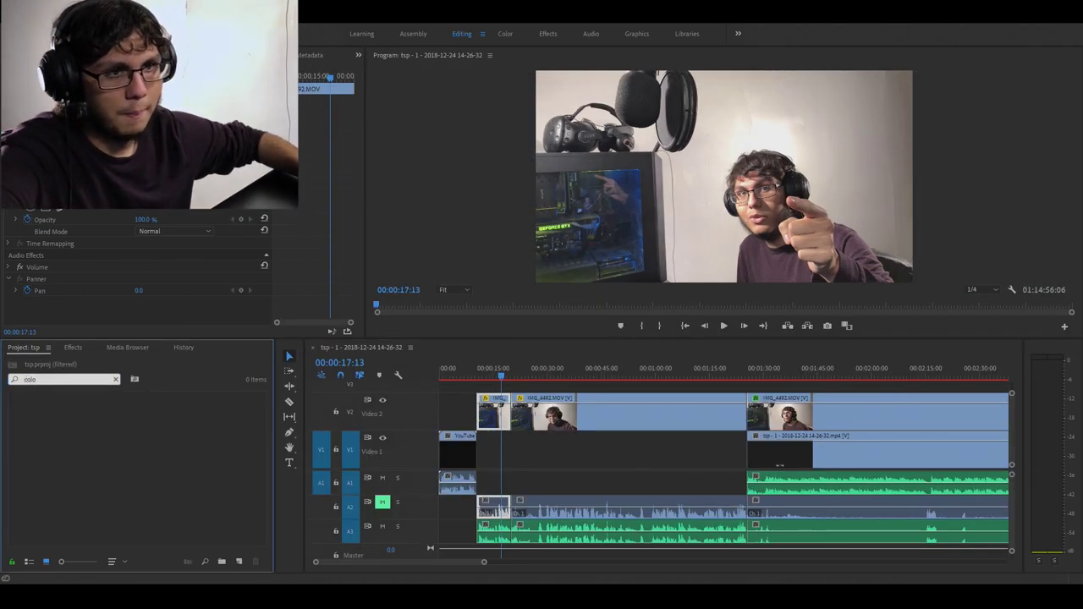
pyautogui.hotkey('shift', '7')
pyautogui.write('fast')
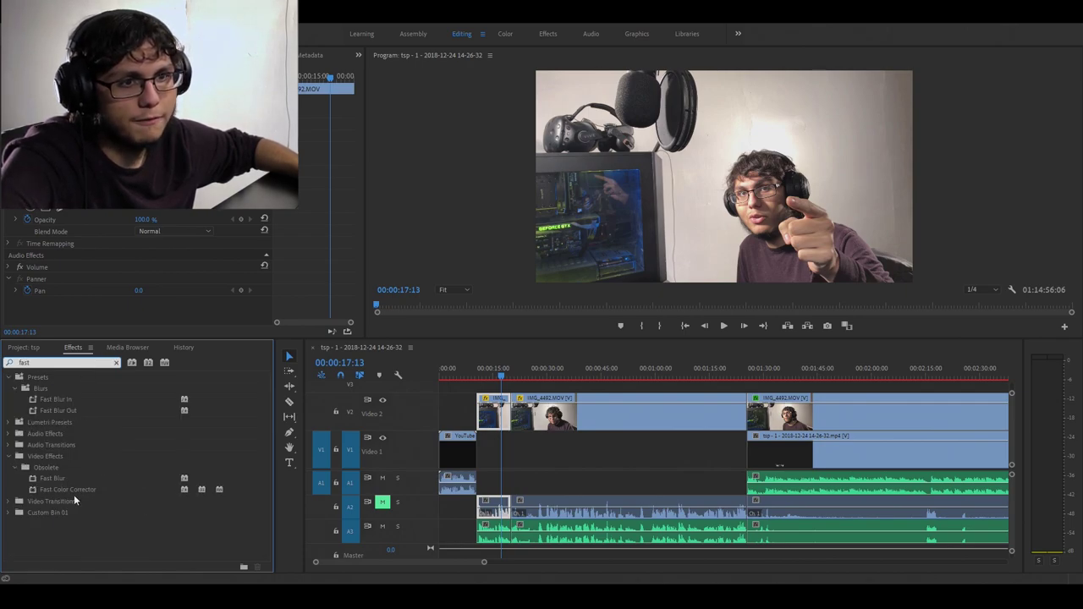
pyautogui.moveTo(78, 490); pyautogui.dragTo(500, 424)
pyautogui.click(485, 369)
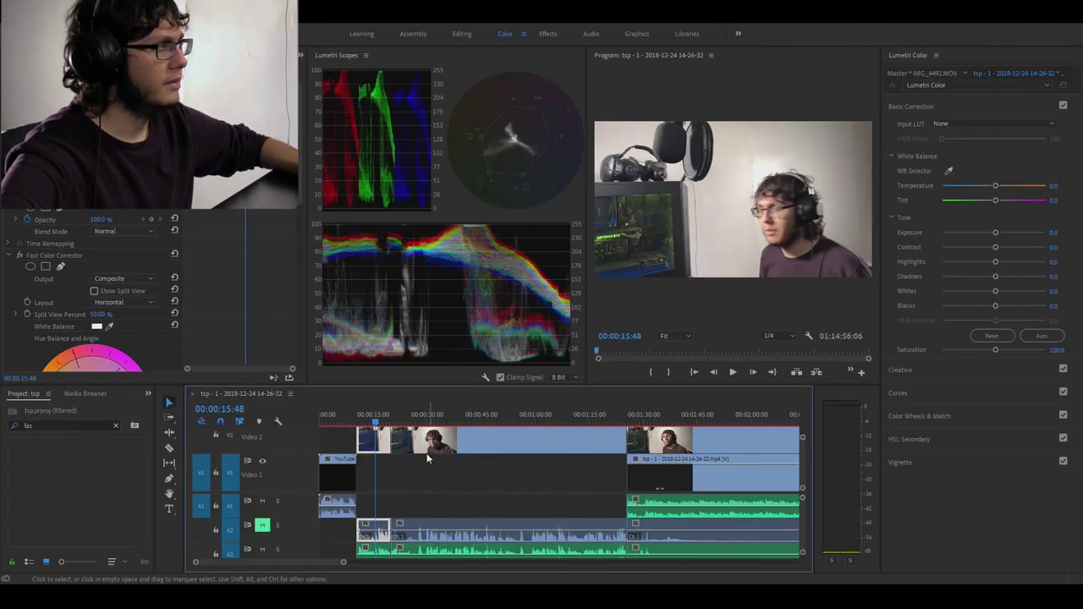
# Preview the webcam clip and expand the Lumetri RGB Curves controls.
pyautogui.press('space')
pyautogui.press('space')
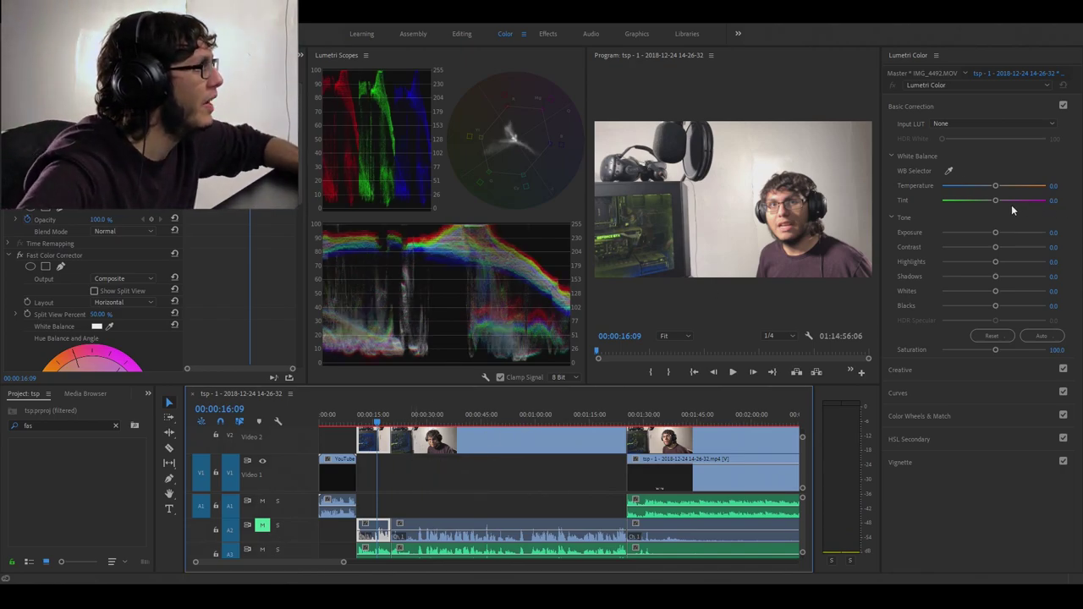
pyautogui.click(1054, 232)
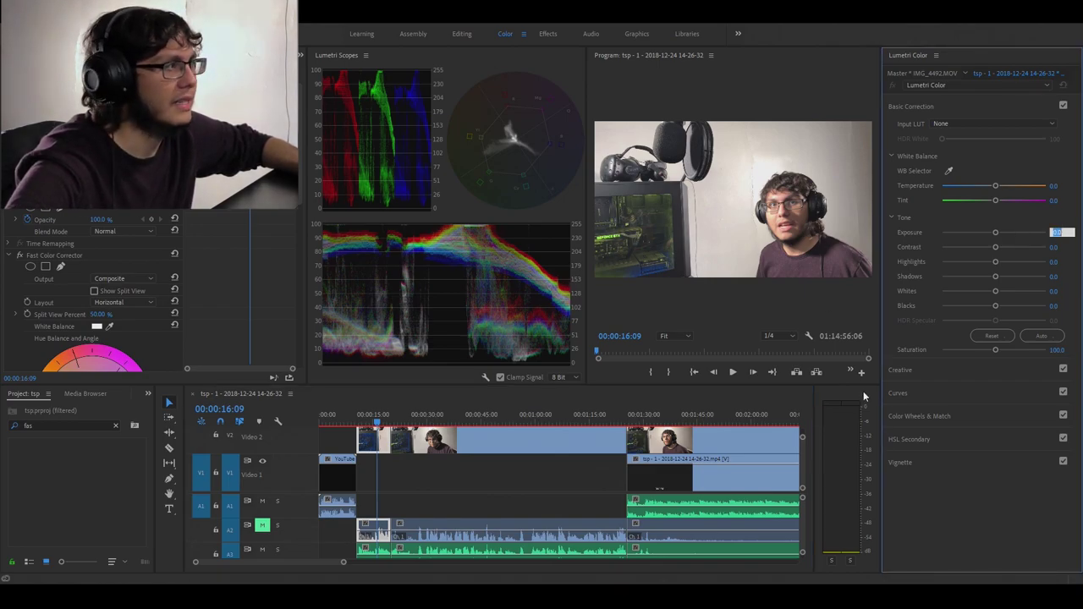
pyautogui.click(907, 392)
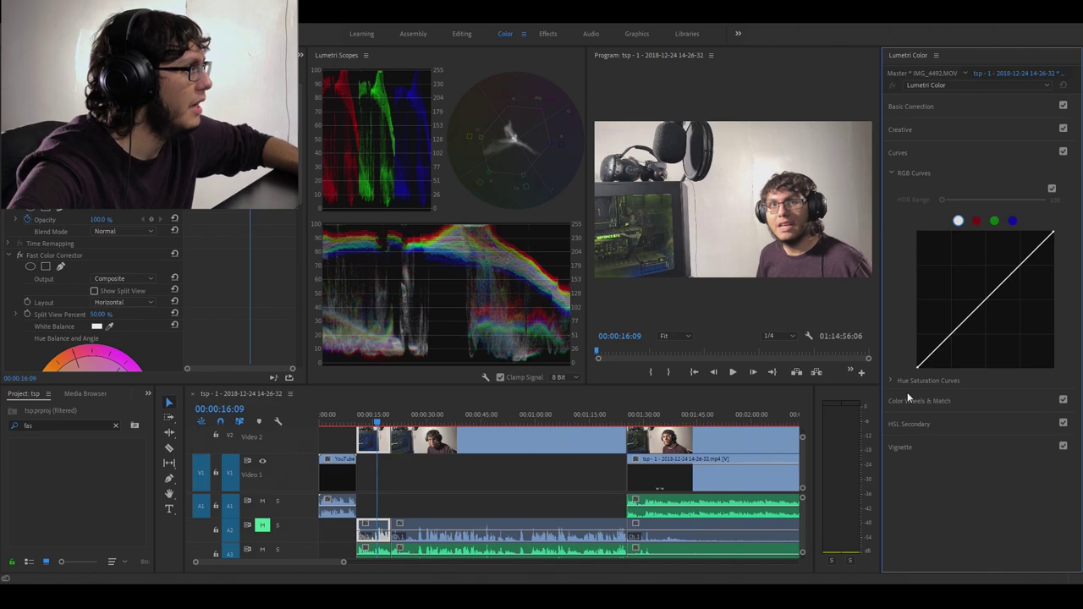
# Toggle the RGB waveform scope off and on, then lower the RGB curve's shadows for an S-shape.
pyautogui.rightClick(444, 301)
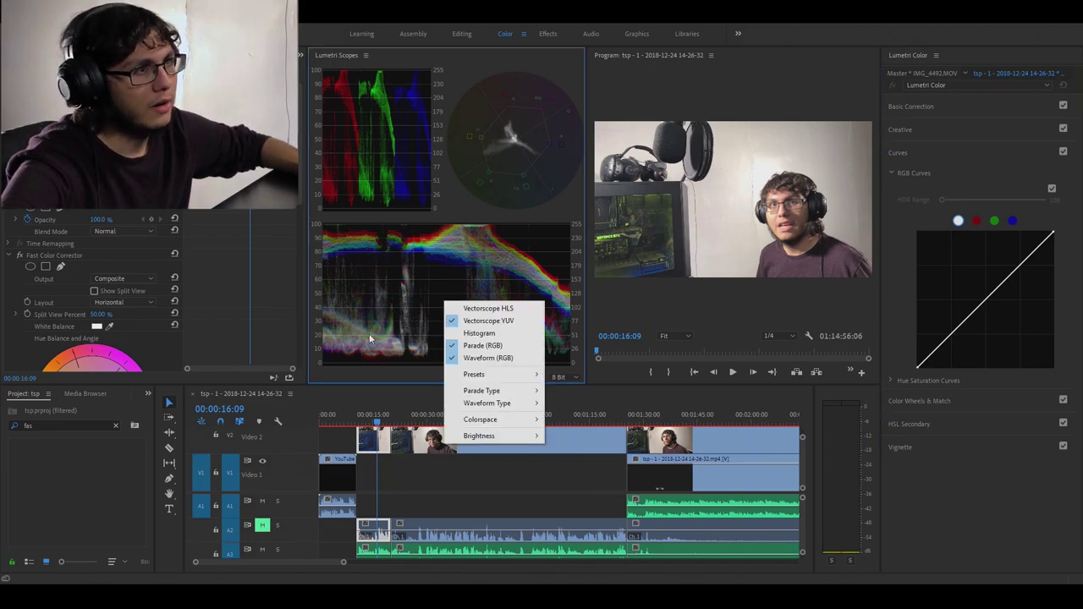
pyautogui.click(494, 358)
pyautogui.rightClick(463, 293)
pyautogui.click(489, 348)
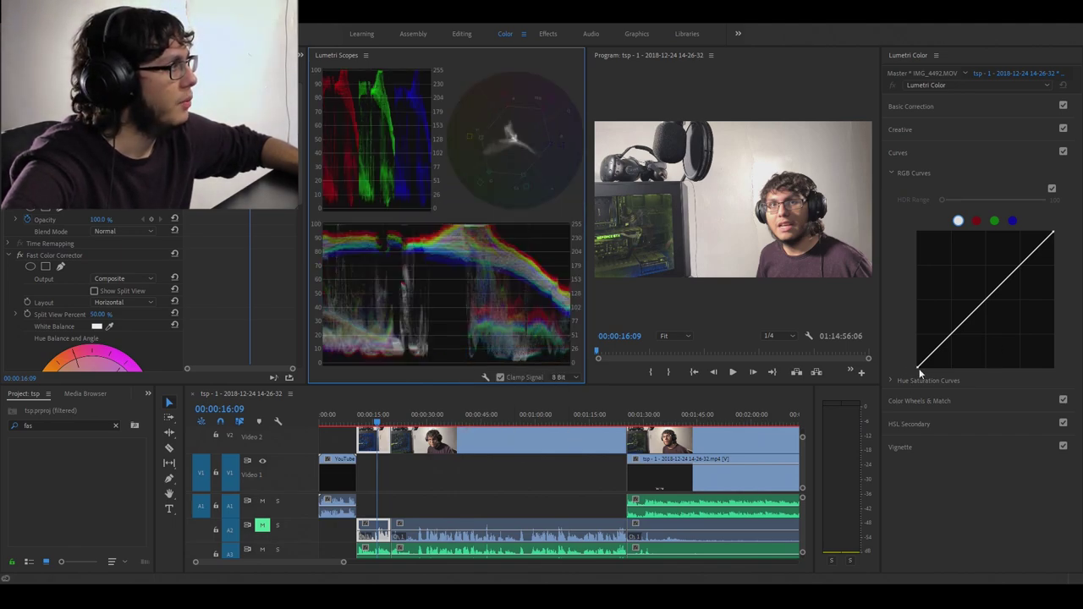
pyautogui.click(1021, 267)
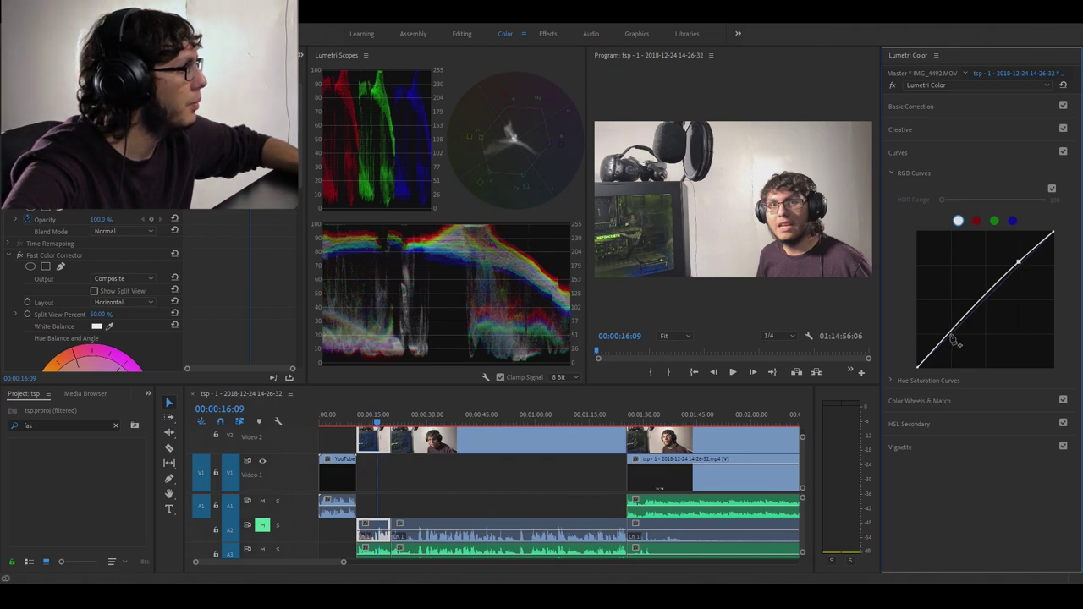
pyautogui.moveTo(953, 335); pyautogui.dragTo(954, 340)
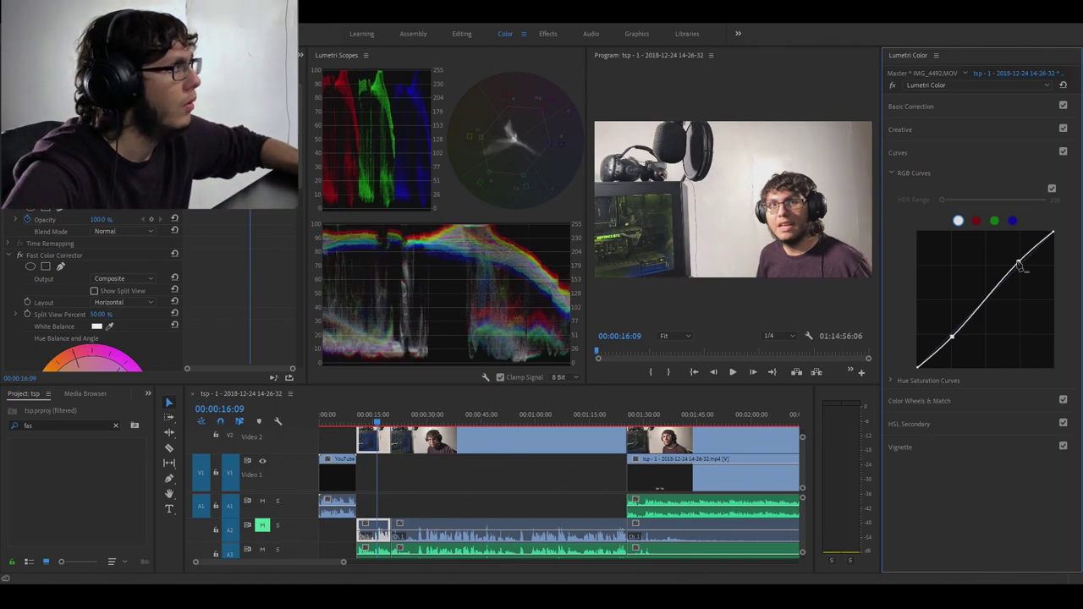
# Switch the RGB curves to the green channel and adjust its shadow end.
pyautogui.click(936, 130)
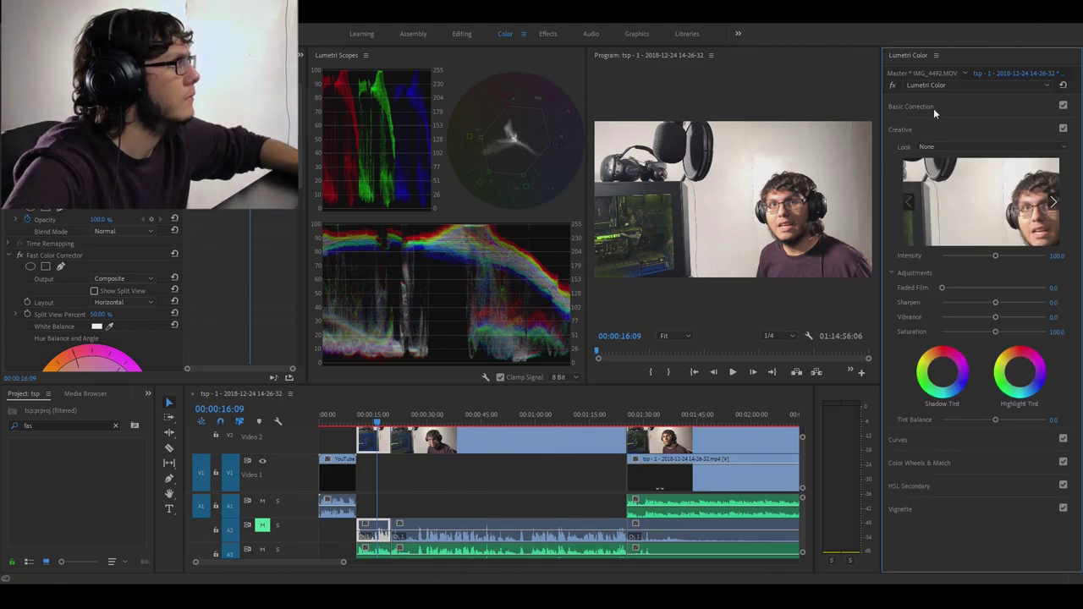
pyautogui.click(923, 391)
pyautogui.click(976, 220)
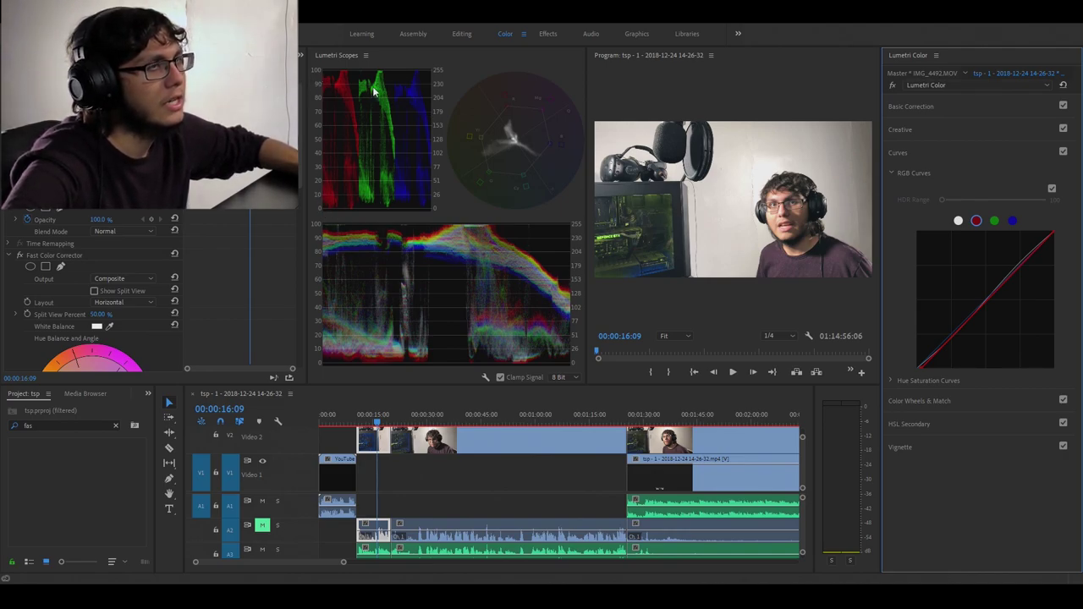
pyautogui.click(995, 222)
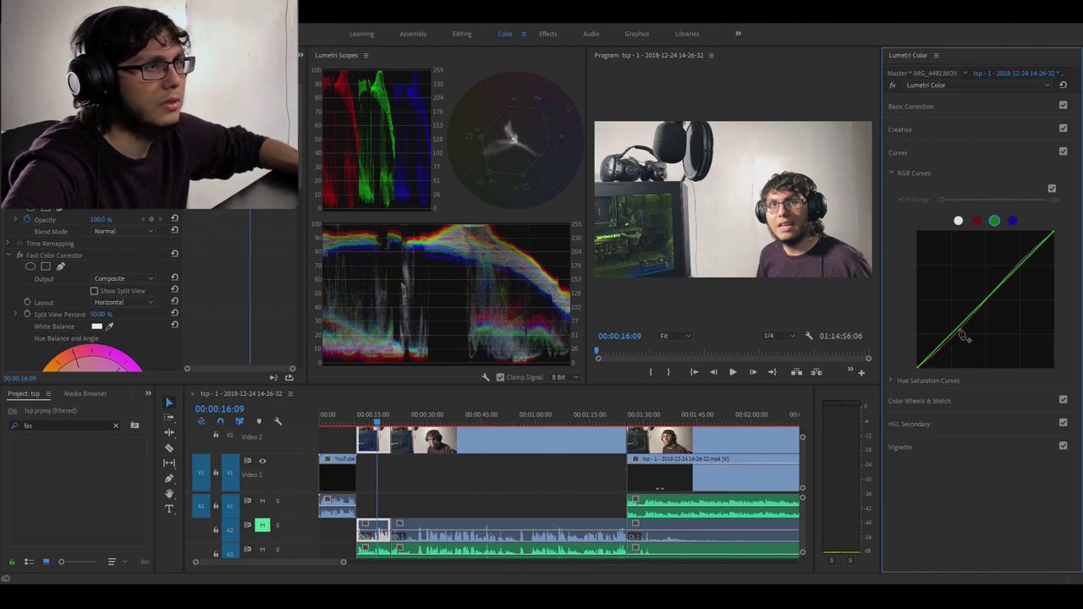
pyautogui.moveTo(918, 370)
pyautogui.mouseDown()
pyautogui.moveTo(1041, 393)
pyautogui.moveTo(921, 385)
pyautogui.mouseUp()
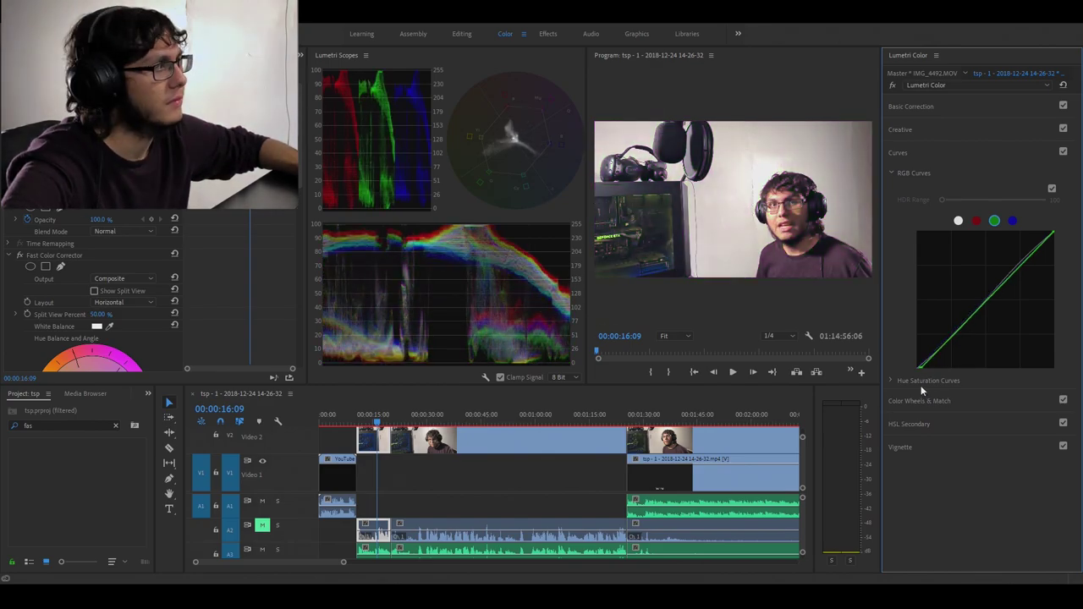
# Compare the blue and green channel curves, return to the master curve, and expand Creative.
pyautogui.click(1012, 220)
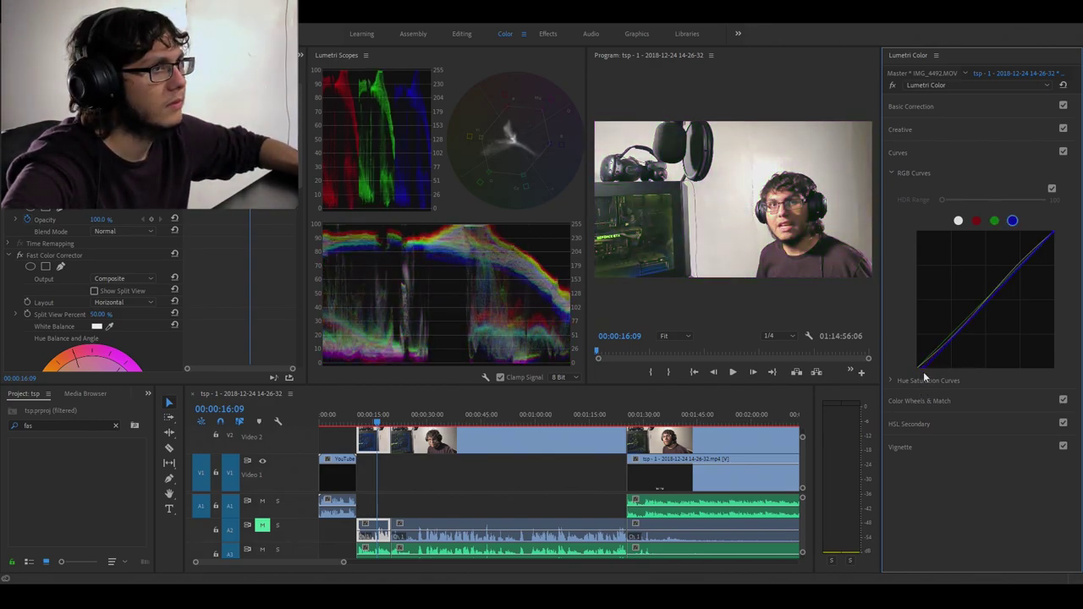
pyautogui.click(996, 222)
pyautogui.click(1013, 220)
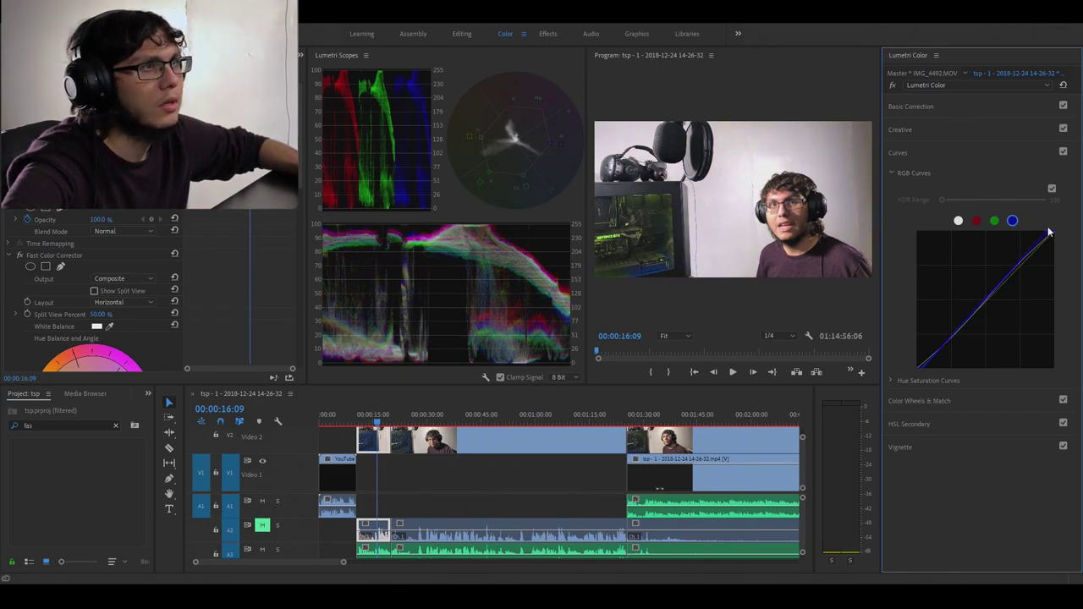
pyautogui.click(995, 221)
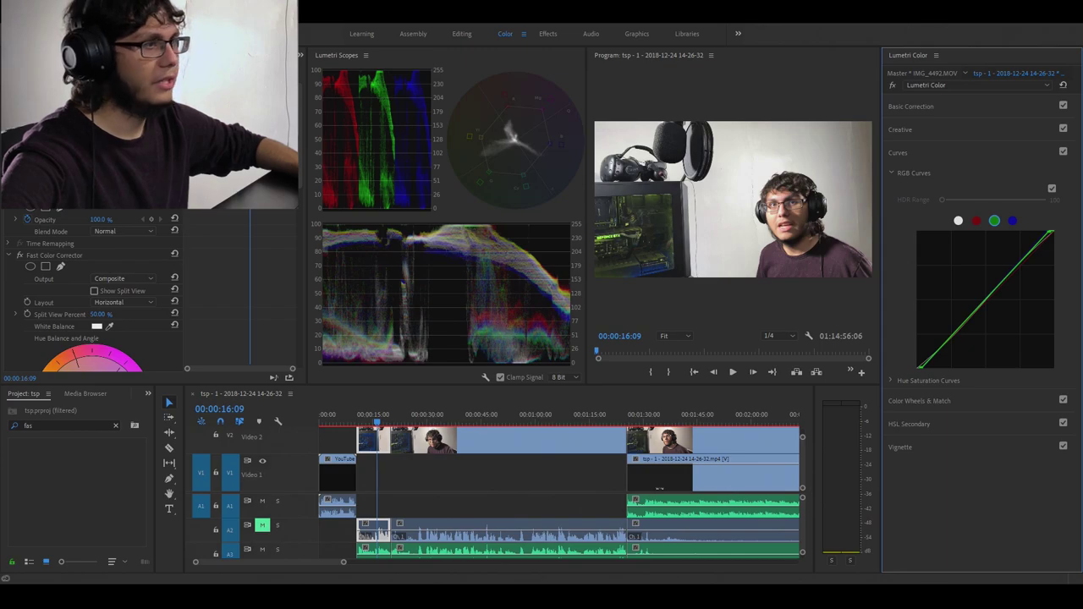
pyautogui.click(959, 221)
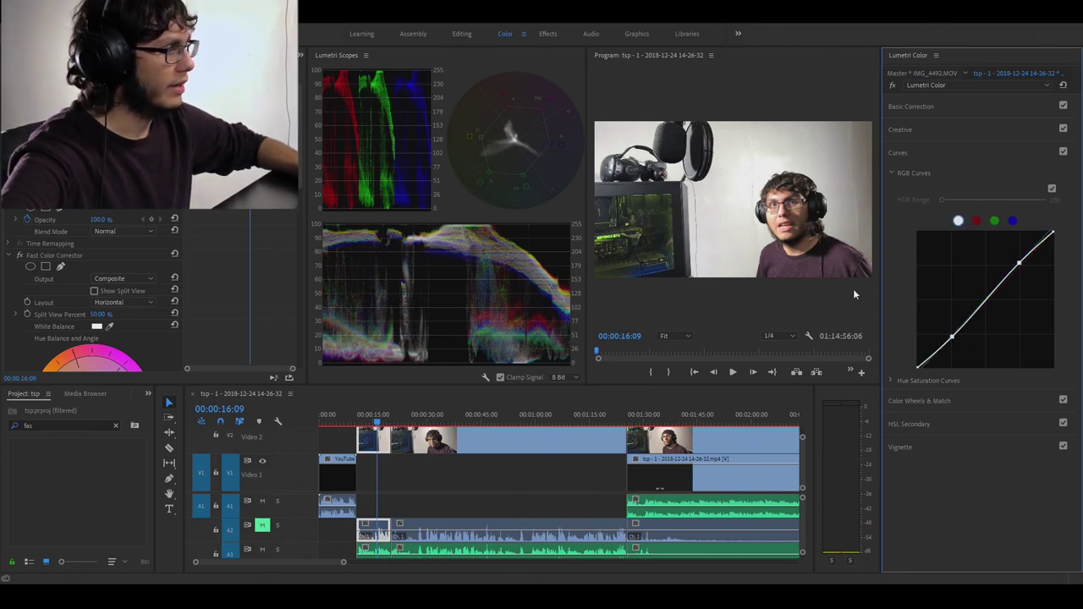
pyautogui.click(903, 130)
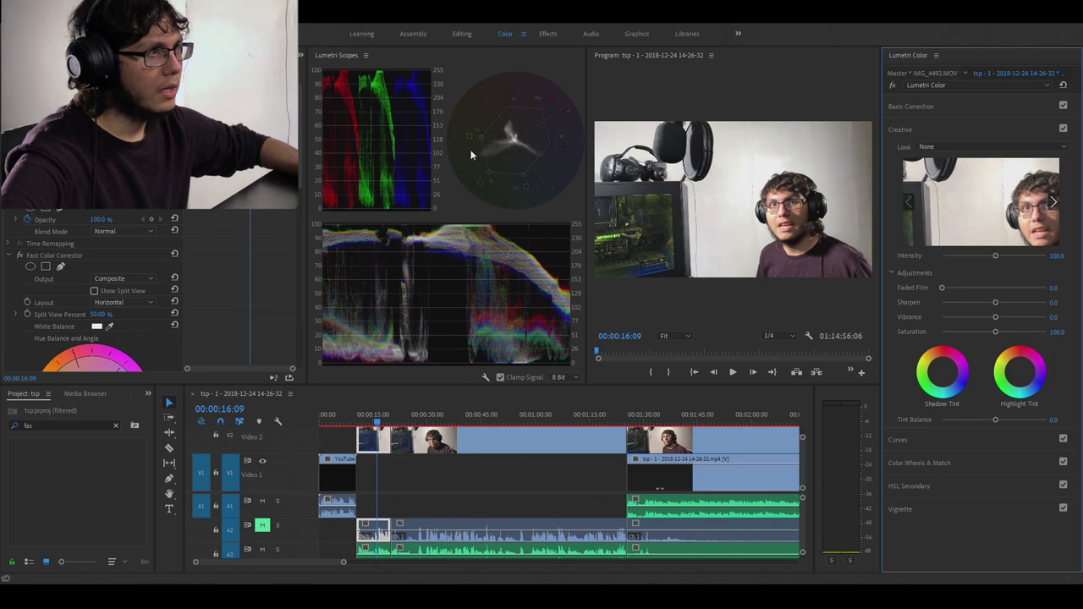
pyautogui.scroll(-6, 132, 314)
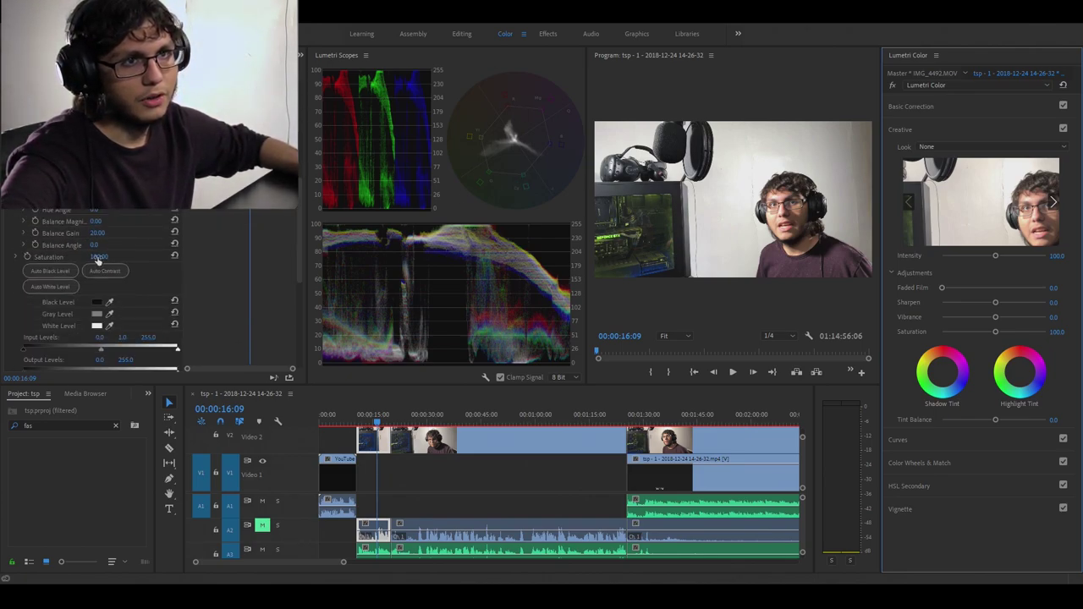
pyautogui.write('200')
pyautogui.press('Return')
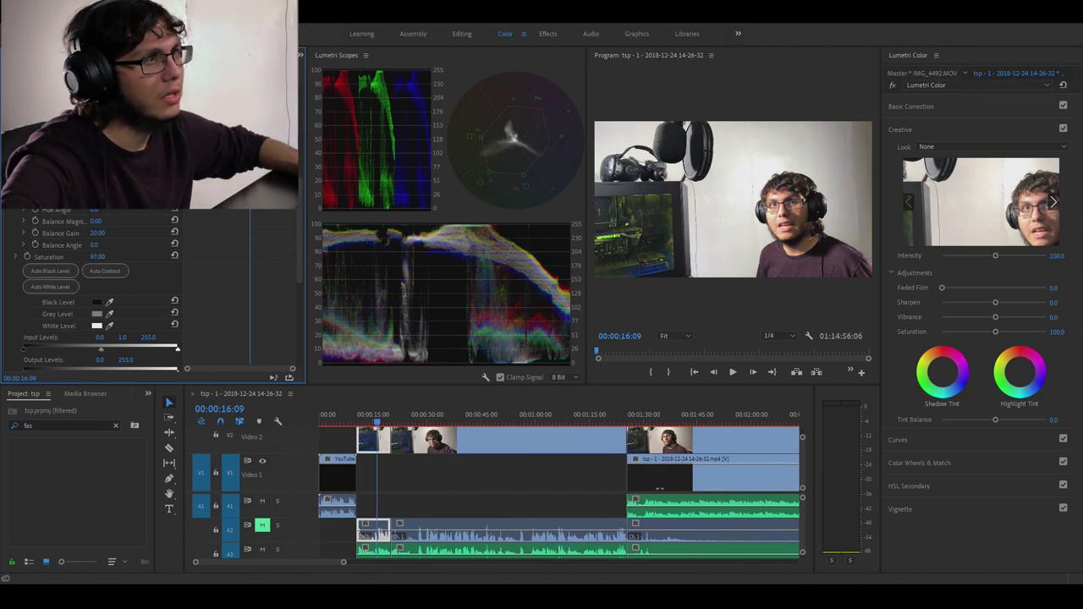
pyautogui.moveTo(98, 256); pyautogui.dragTo(105, 261)
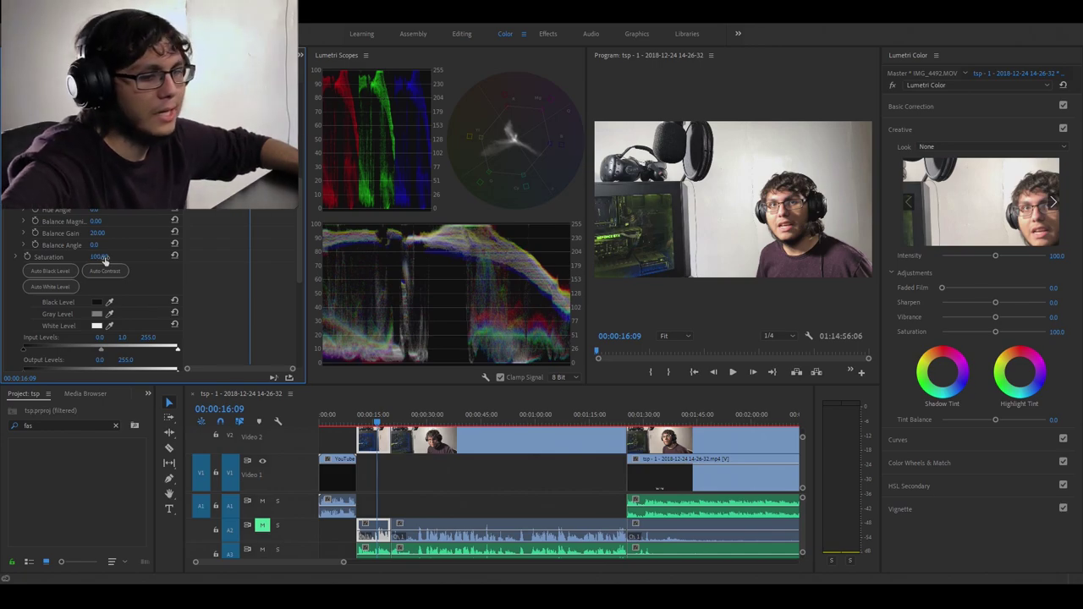
# Cool the clip's Temperature toward -15 and try a shadow tint in Creative.
pyautogui.click(931, 104)
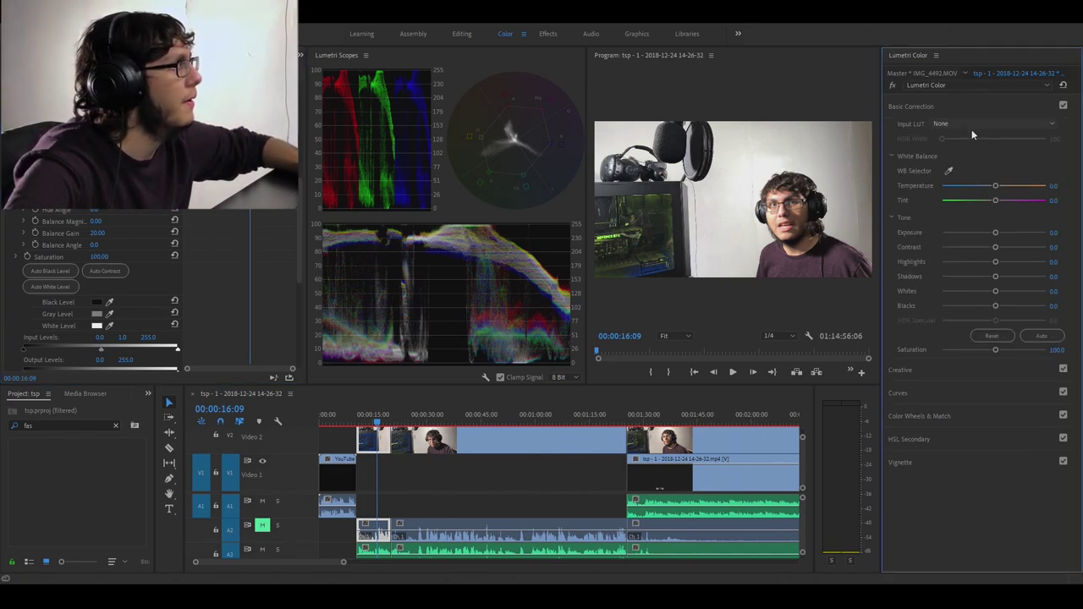
pyautogui.moveTo(995, 186); pyautogui.dragTo(986, 188)
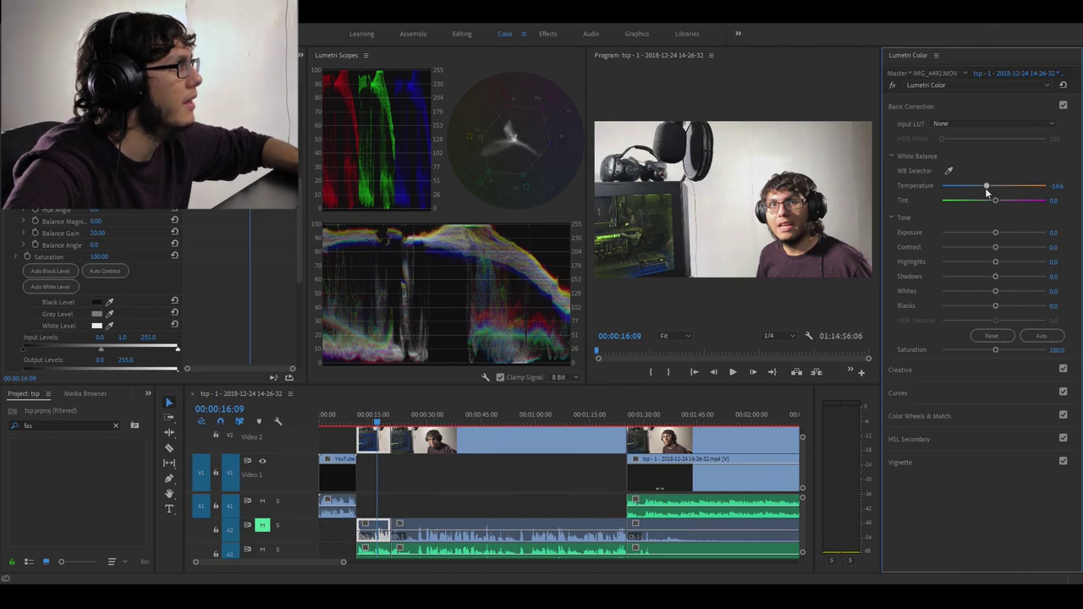
pyautogui.click(901, 370)
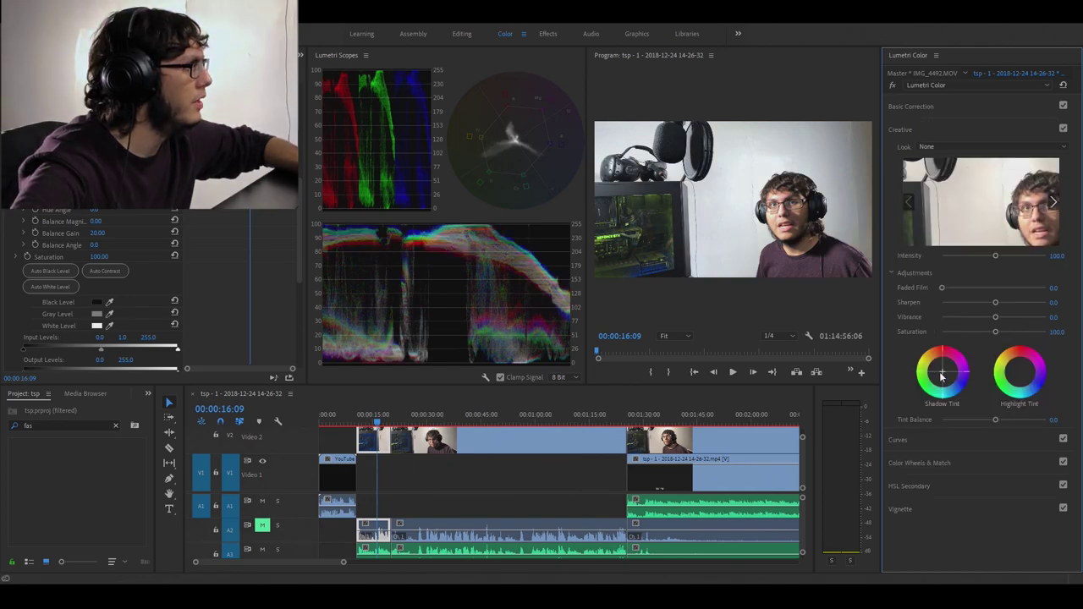
pyautogui.moveTo(944, 378); pyautogui.dragTo(942, 373)
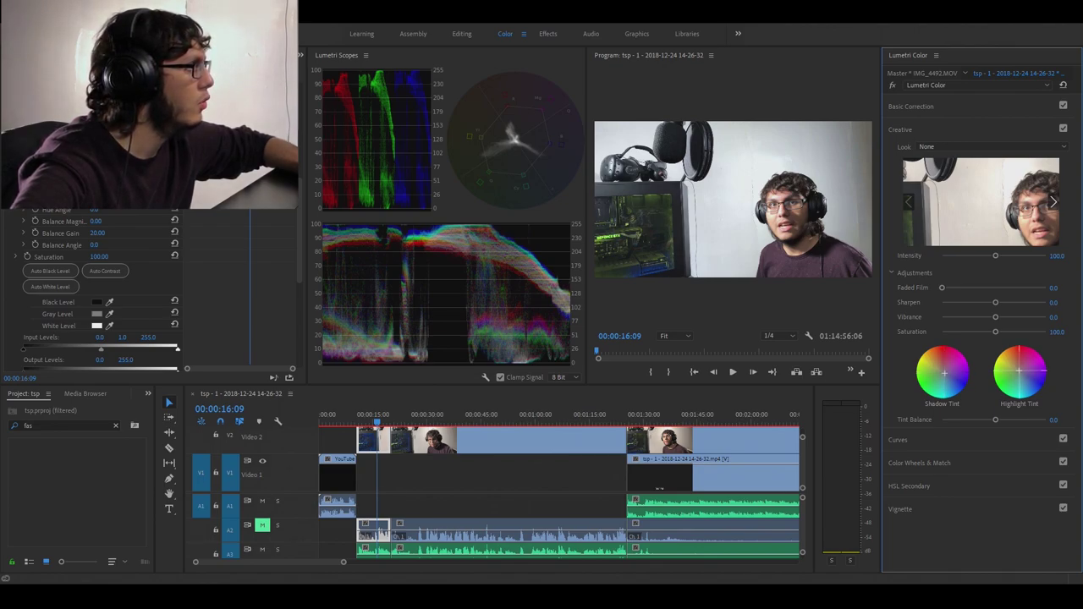
# Set Highlights -20, Whites -15, Blacks -5 and Exposure -0.1 in Basic Correction.
pyautogui.click(911, 106)
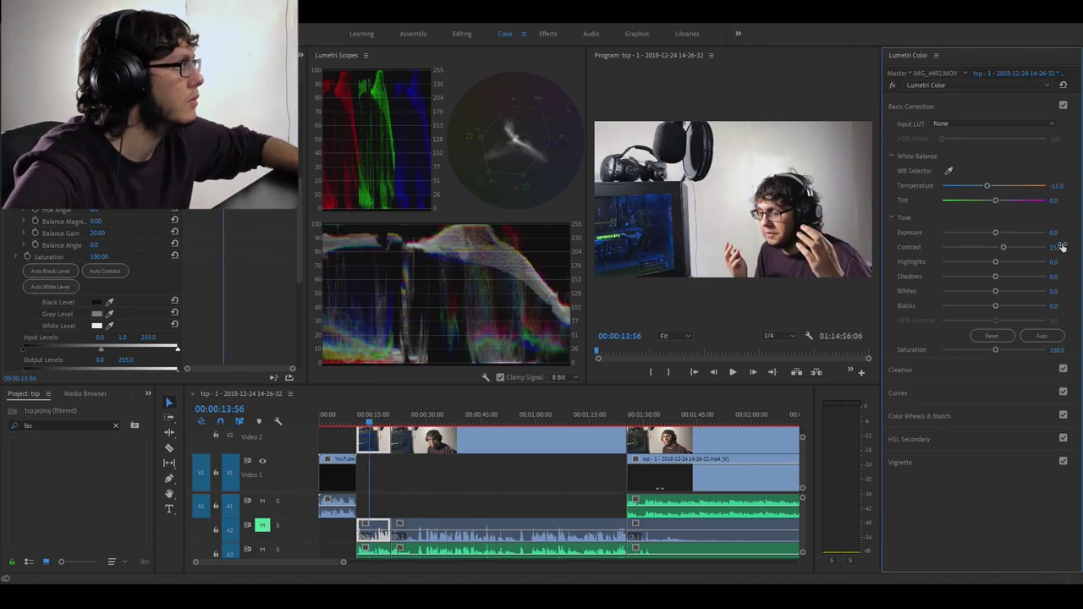
pyautogui.moveTo(1059, 261); pyautogui.dragTo(1074, 266)
pyautogui.moveTo(992, 292); pyautogui.dragTo(979, 291)
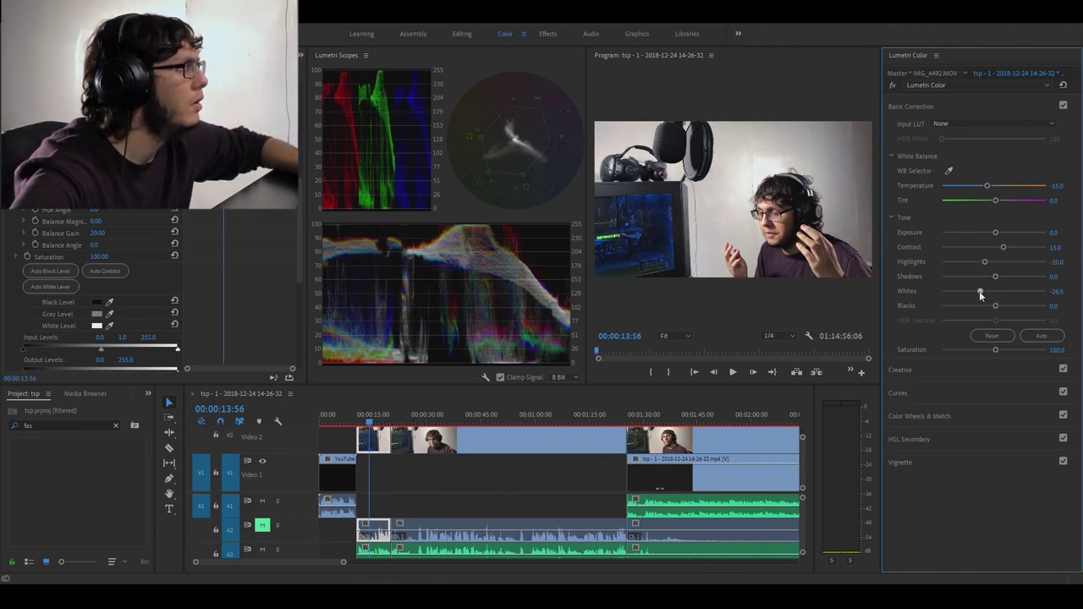
pyautogui.moveTo(1054, 305); pyautogui.dragTo(1040, 305)
pyautogui.moveTo(1054, 232); pyautogui.dragTo(1049, 232)
pyautogui.click(1063, 232)
pyautogui.press('Return')
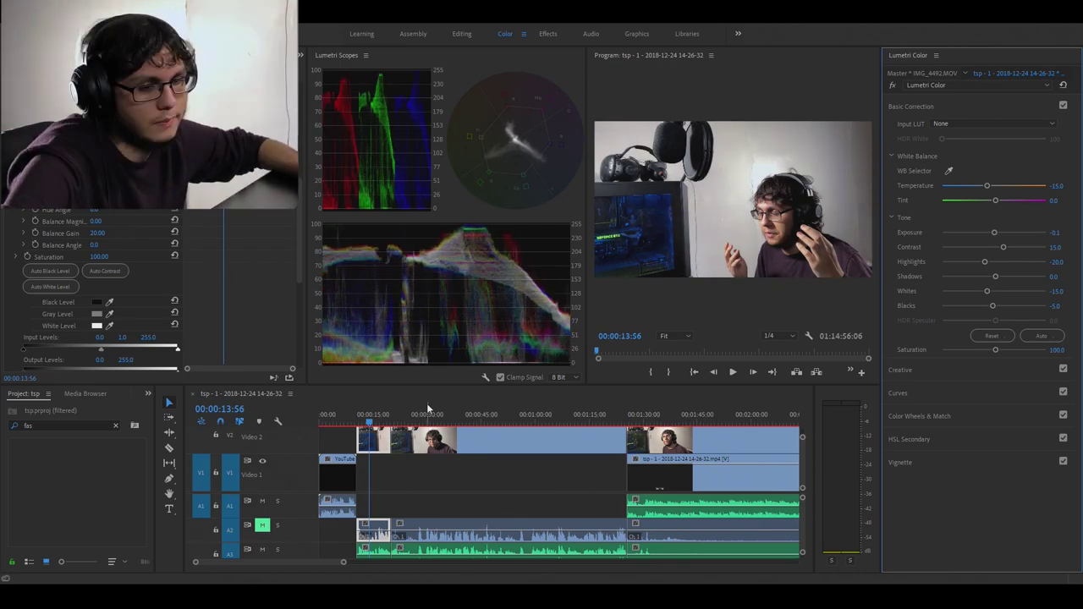
# Set the program monitor's playback resolution to Full and return to the Editing workspace.
pyautogui.click(919, 416)
pyautogui.click(911, 106)
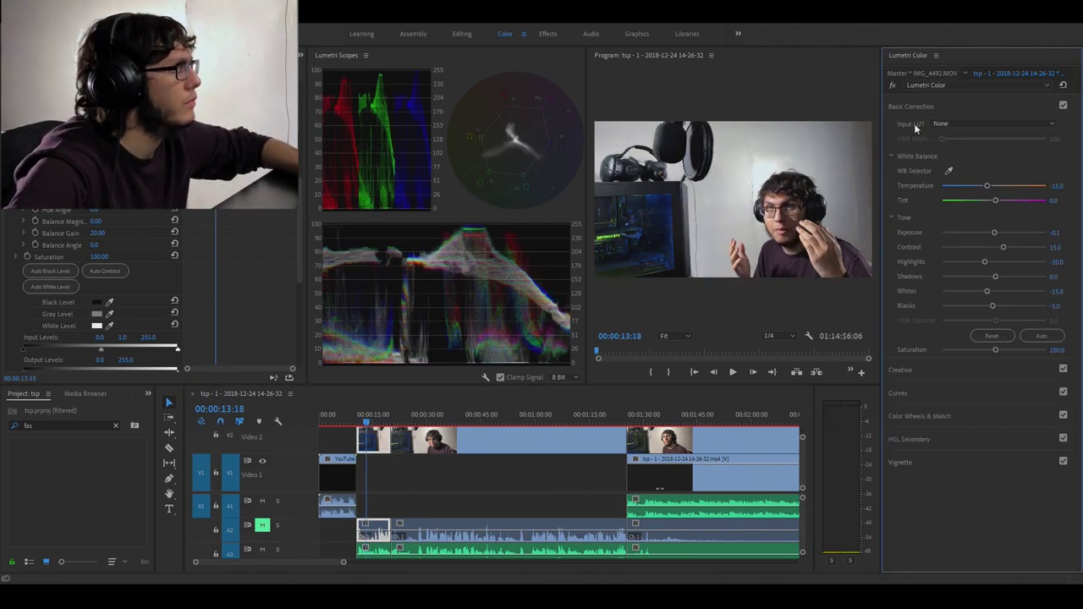
pyautogui.click(786, 339)
pyautogui.click(776, 337)
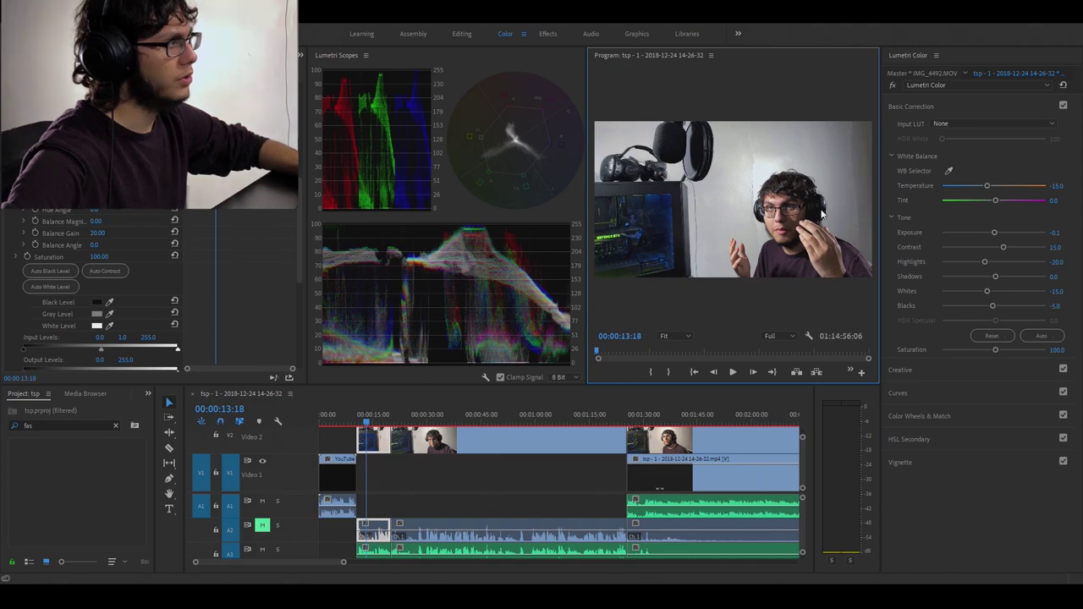
pyautogui.click(461, 33)
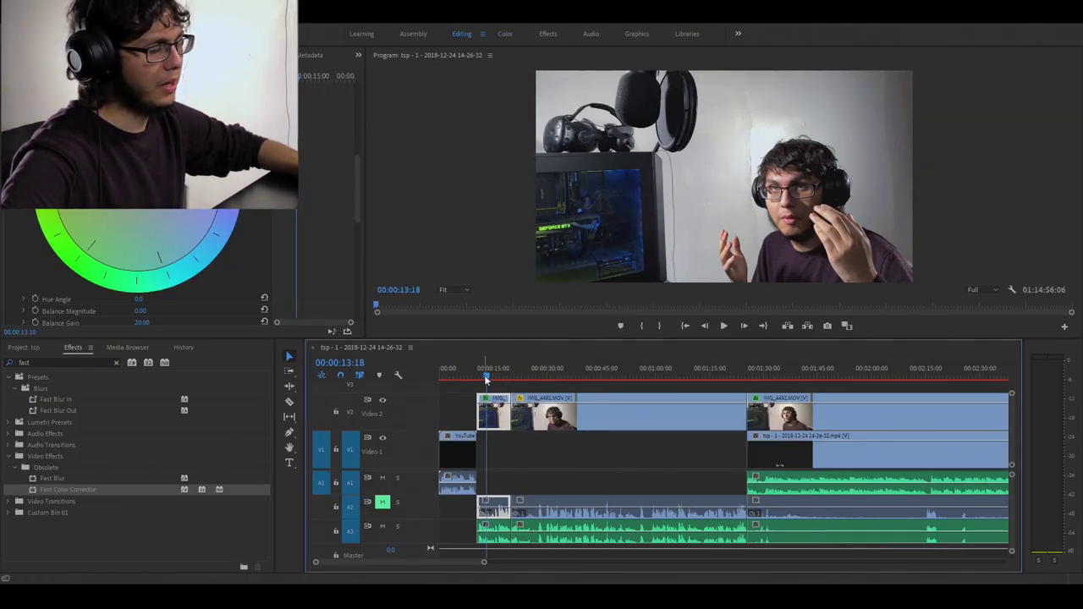
pyautogui.moveTo(484, 375); pyautogui.dragTo(488, 376)
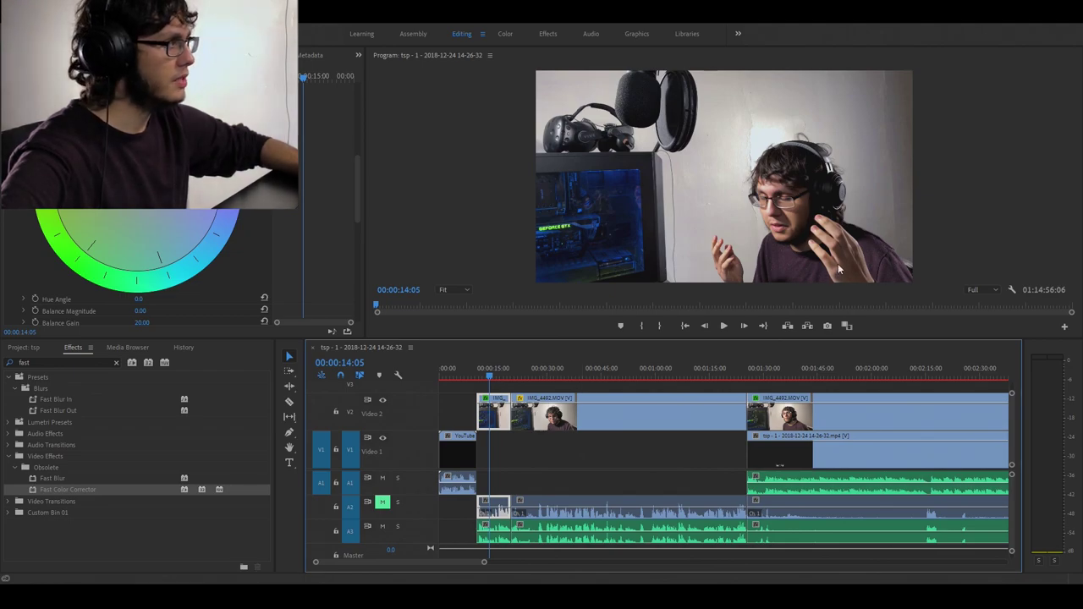
pyautogui.click(529, 367)
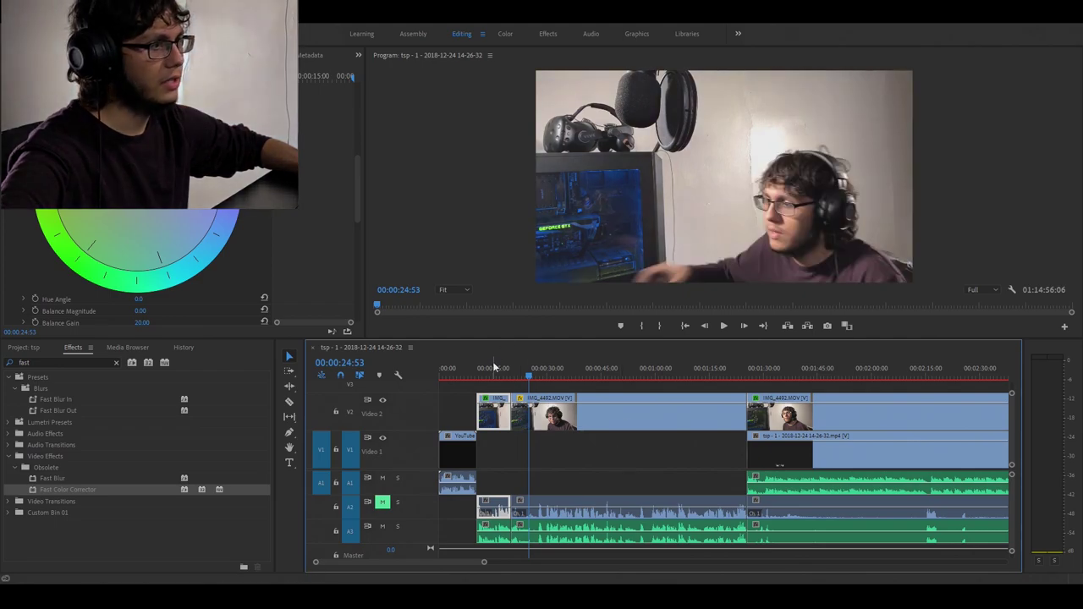
pyautogui.click(488, 369)
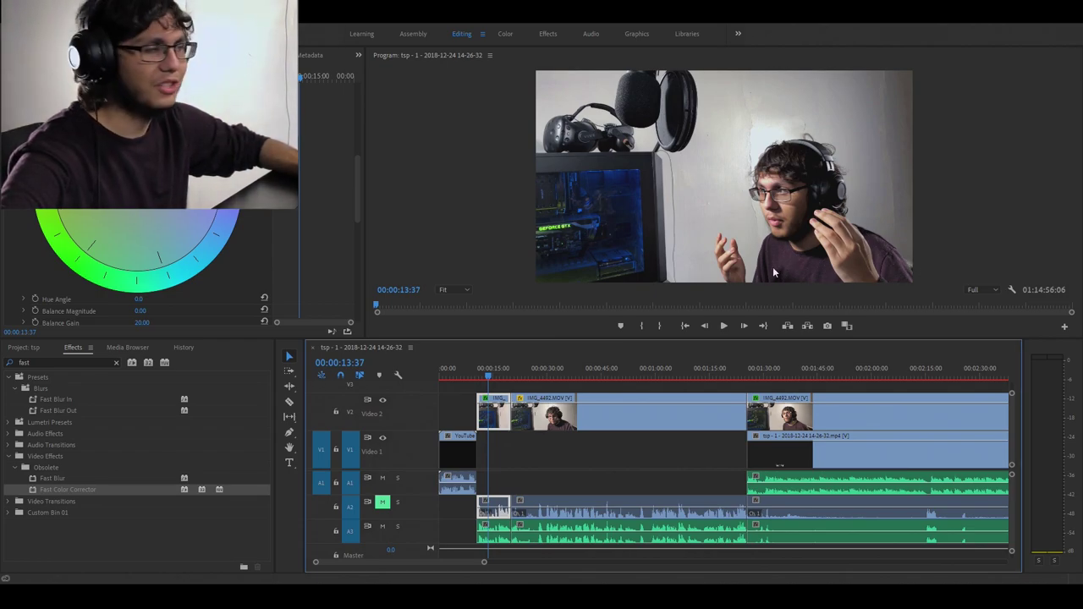
pyautogui.click(535, 371)
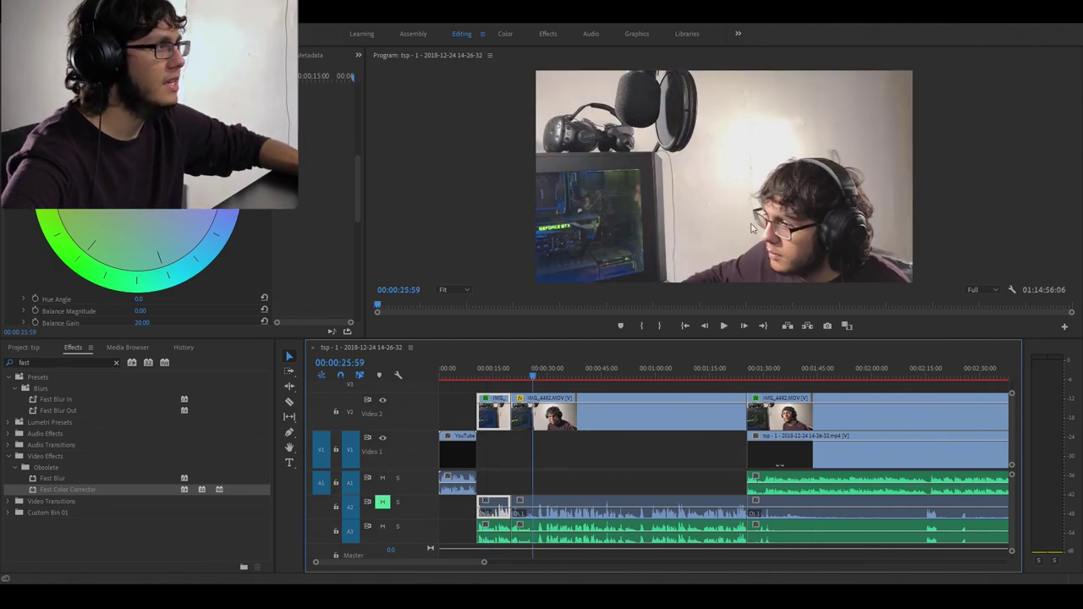
pyautogui.click(528, 375)
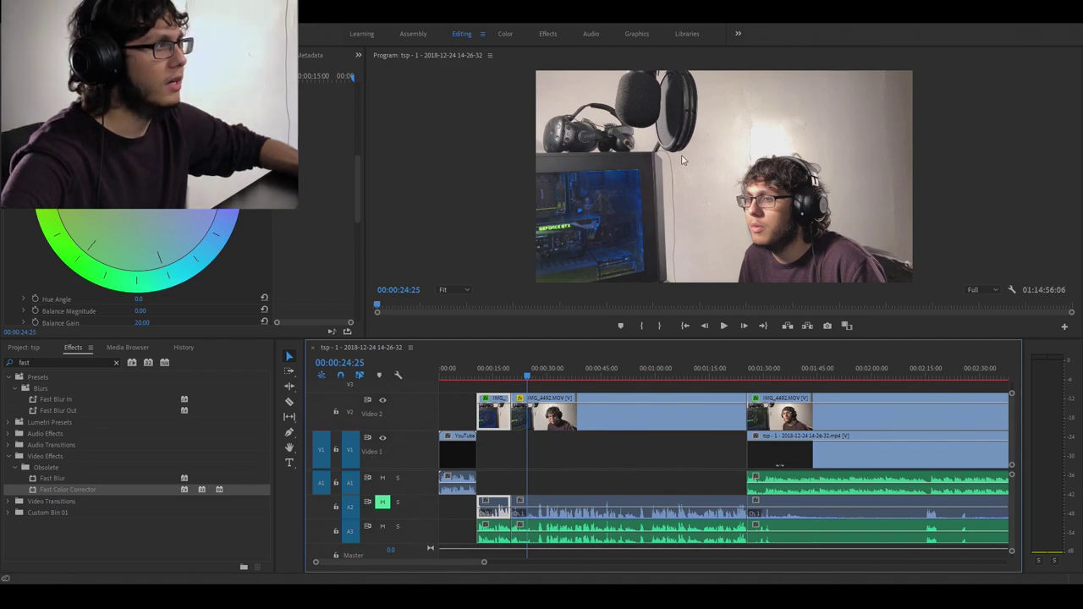
pyautogui.click(490, 375)
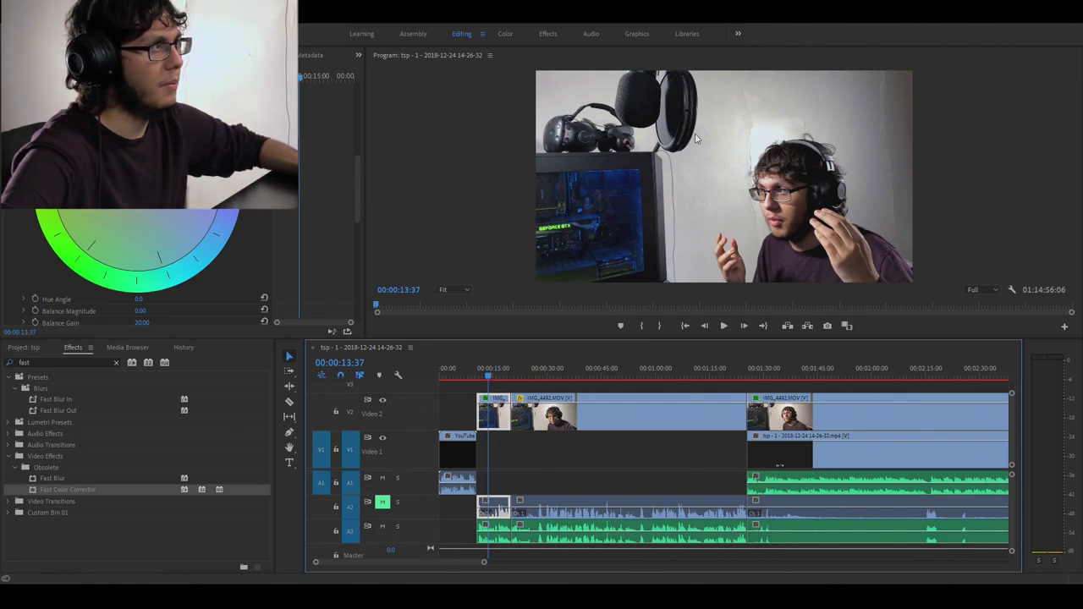
pyautogui.click(524, 361)
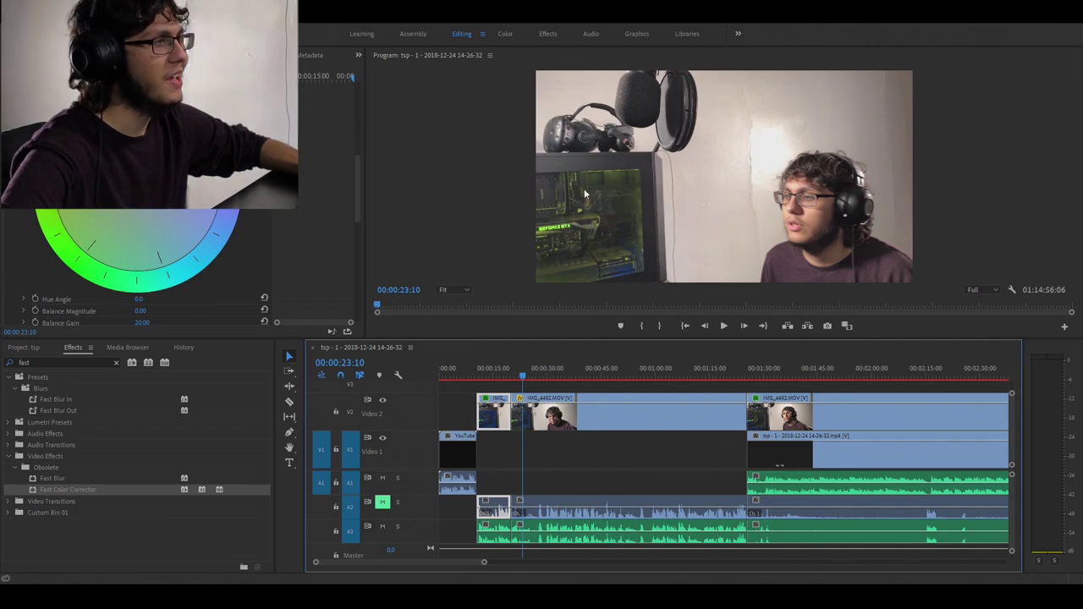
pyautogui.click(489, 375)
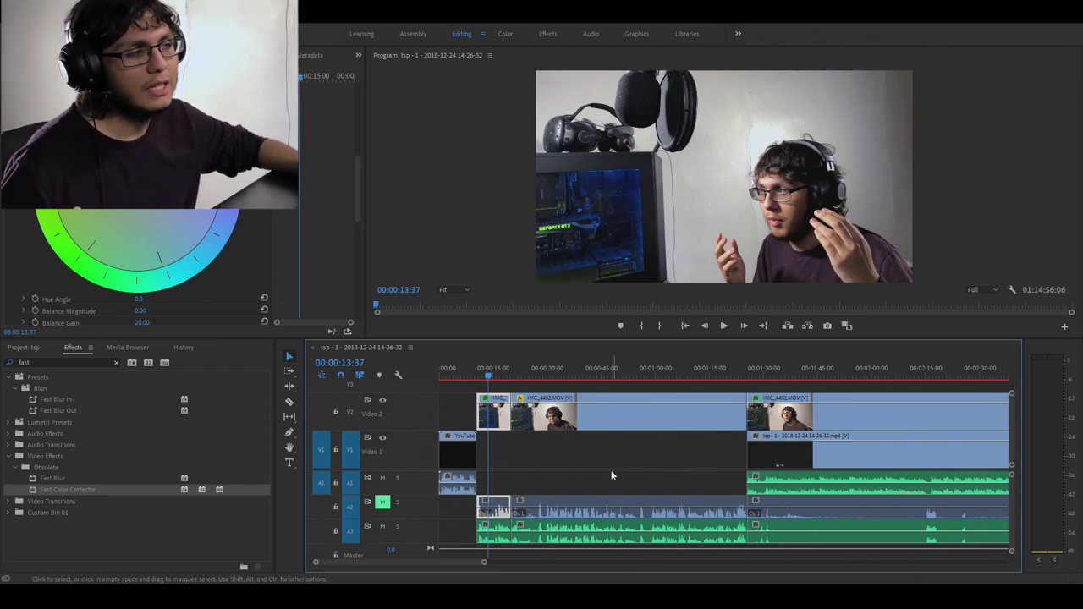
# Scroll the timeline to show the gameplay clip starting around 00:01:30.
pyautogui.scroll(-6, 611, 474)
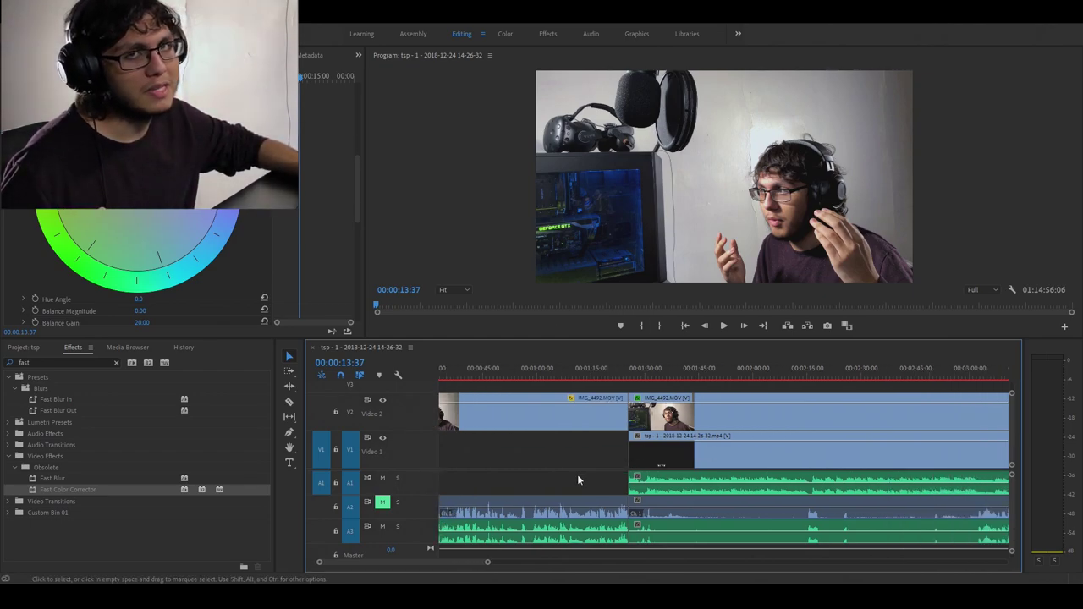
pyautogui.scroll(2, 550, 474)
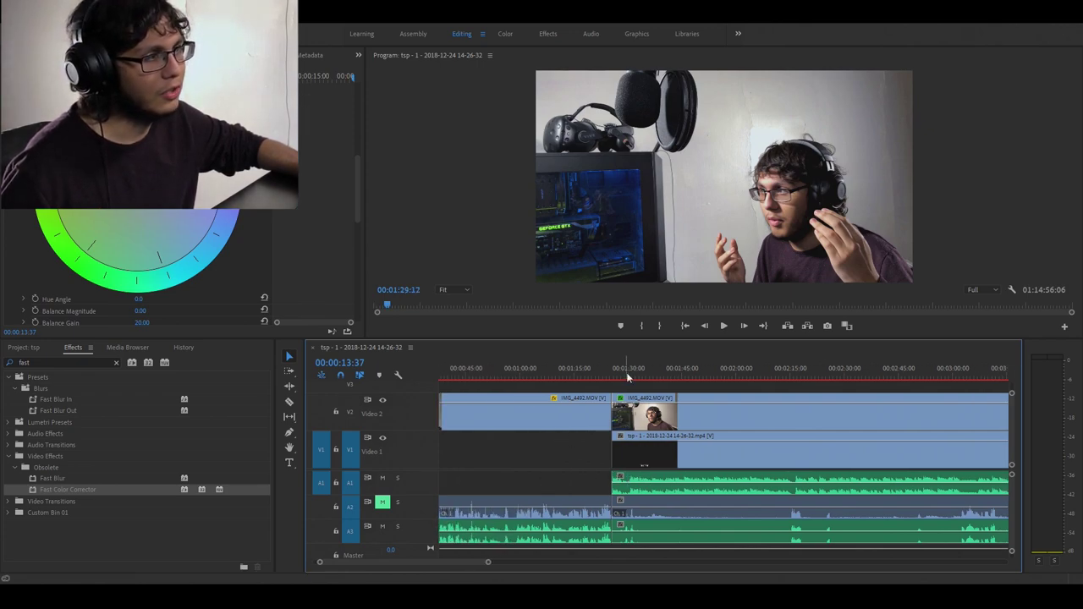